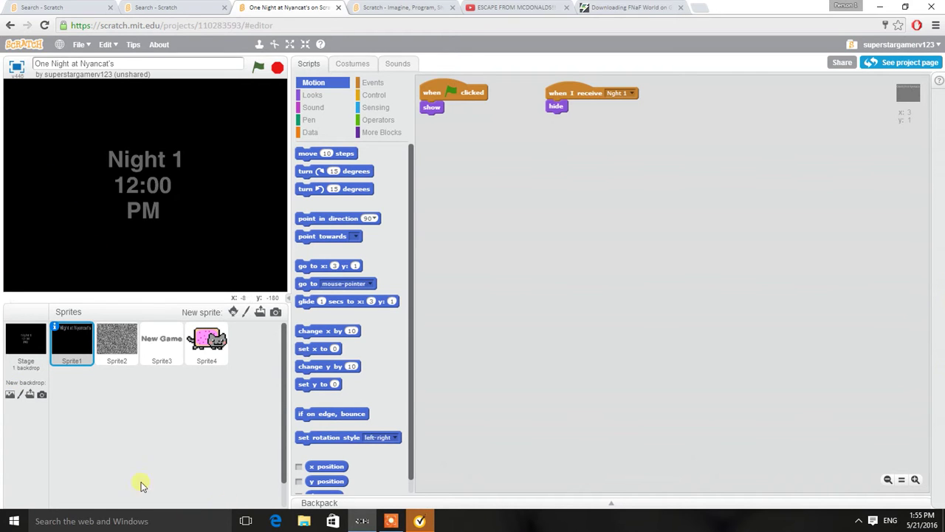
Create a new blank sprite to paint for the office scene
click(28, 338)
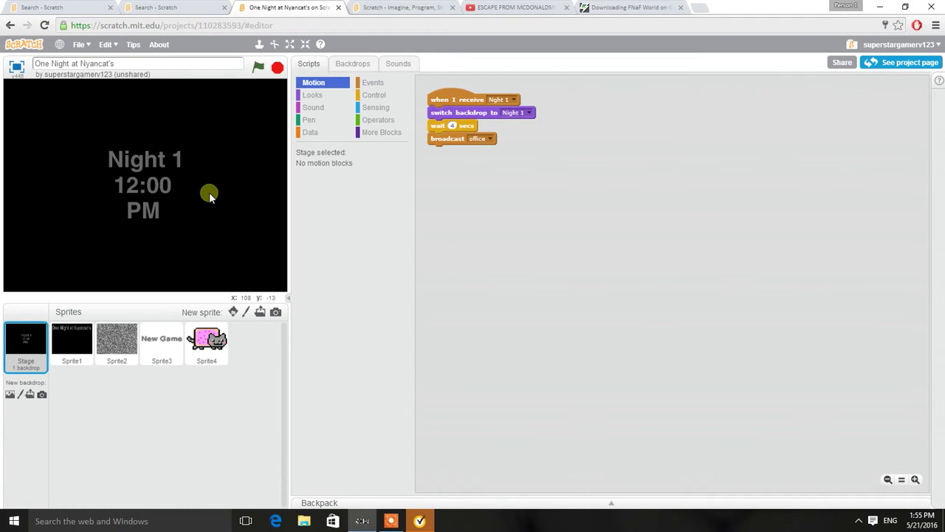
click(245, 311)
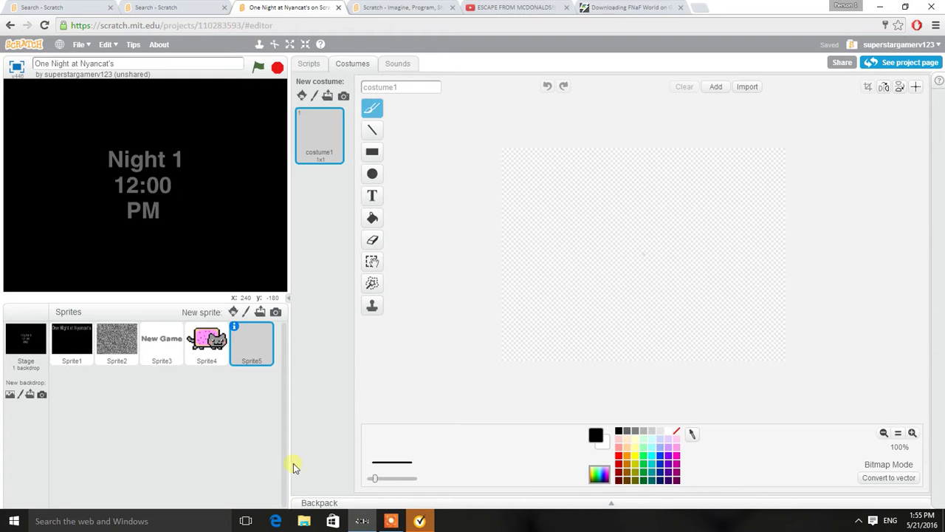
click(321, 503)
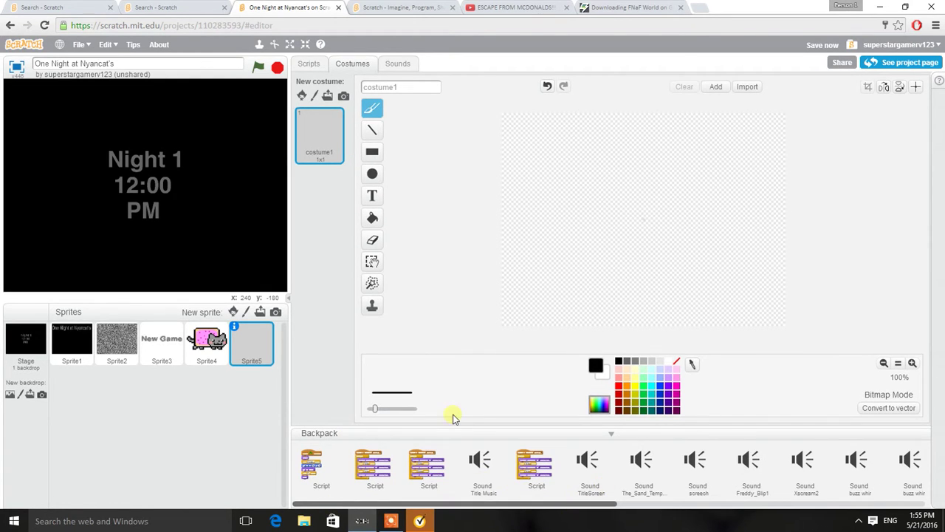
click(438, 433)
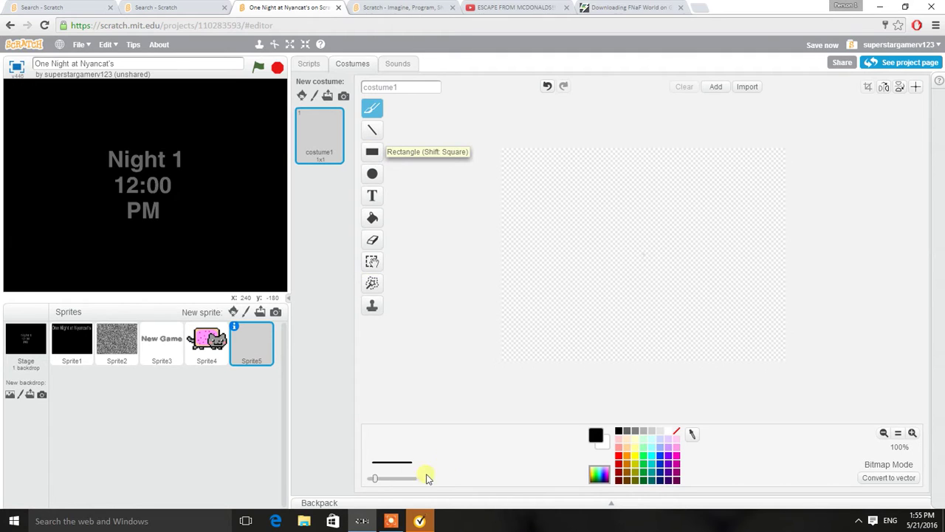
Fill the new sprite's whole canvas with medium grey and place it so it covers the entire stage
click(372, 152)
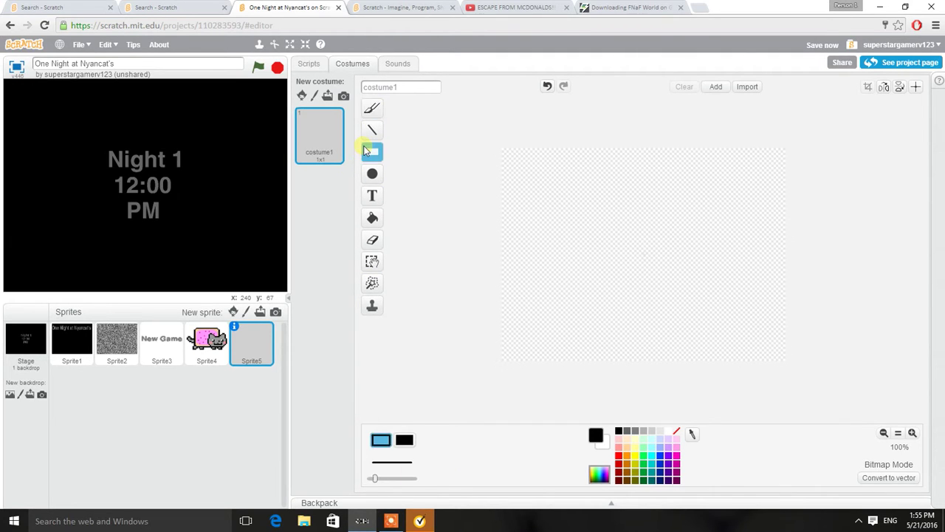
click(643, 431)
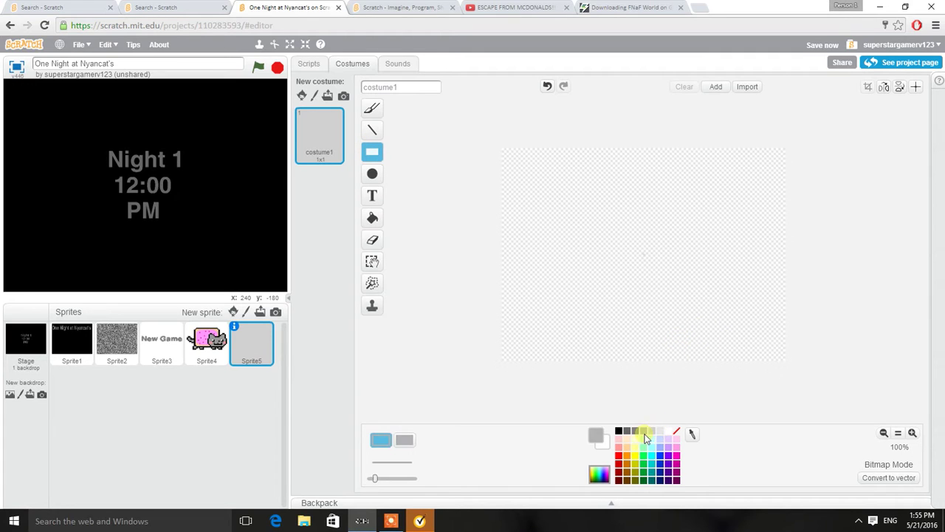
click(632, 434)
click(643, 433)
click(636, 435)
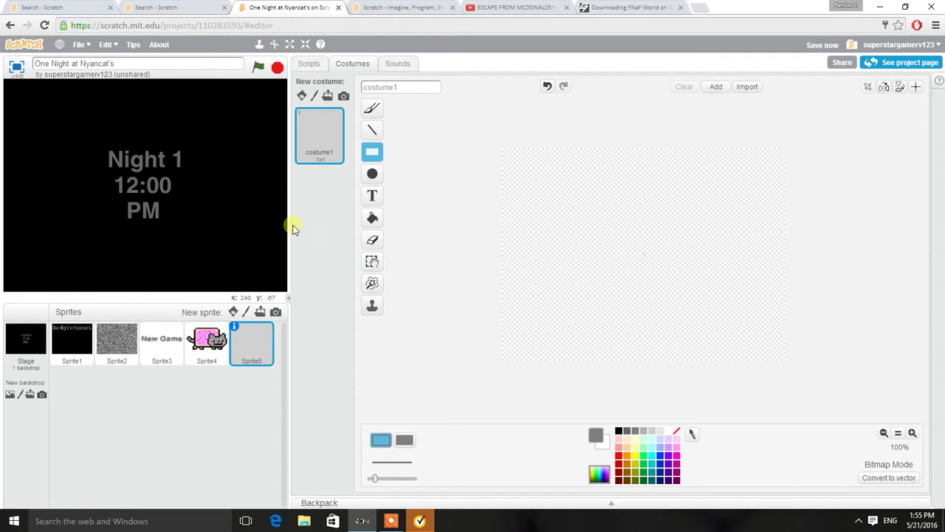
click(372, 218)
click(578, 268)
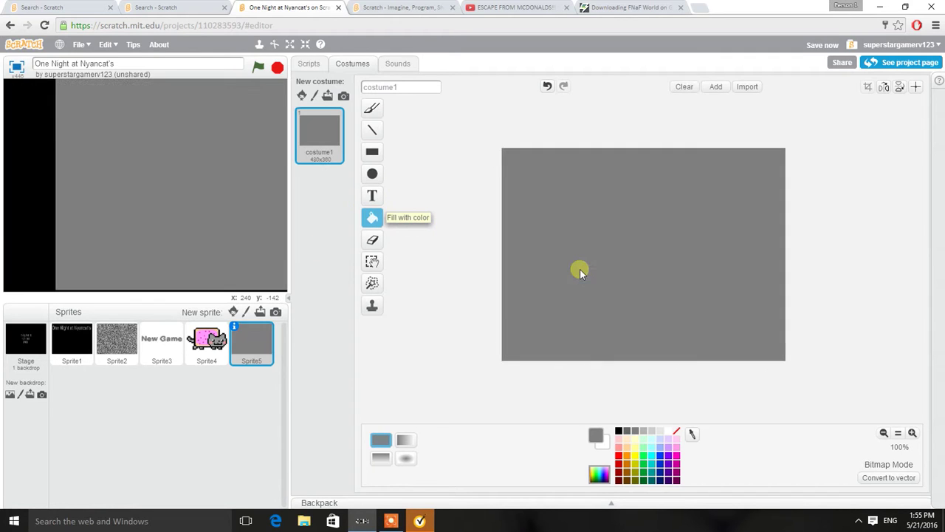
mouse_move(158, 262)
mouse_down()
mouse_move(122, 270)
mouse_move(95, 262)
mouse_move(109, 263)
mouse_up()
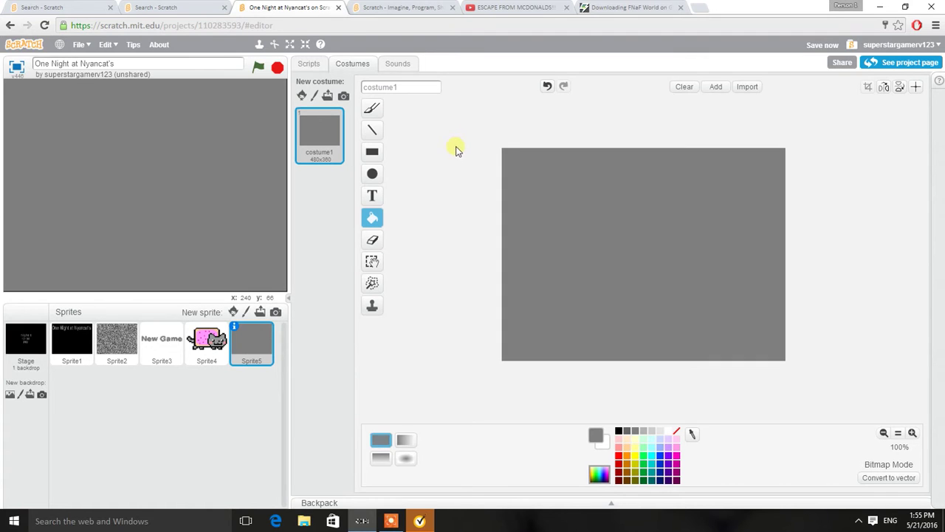
Draw the office on the grey background: black wall lines, an orange table and a cyan Nyancat poster reading "CELABRATE!!!!!!"
click(372, 133)
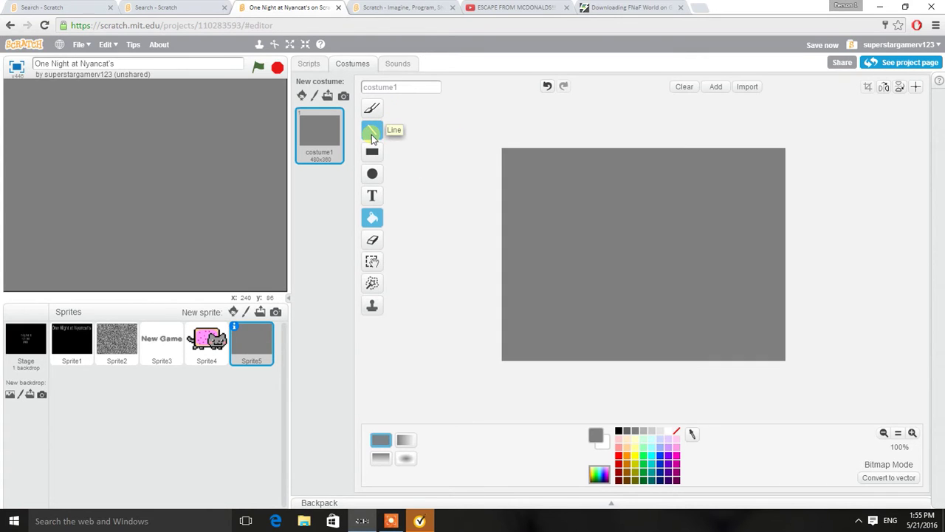
mouse_move(929, 526)
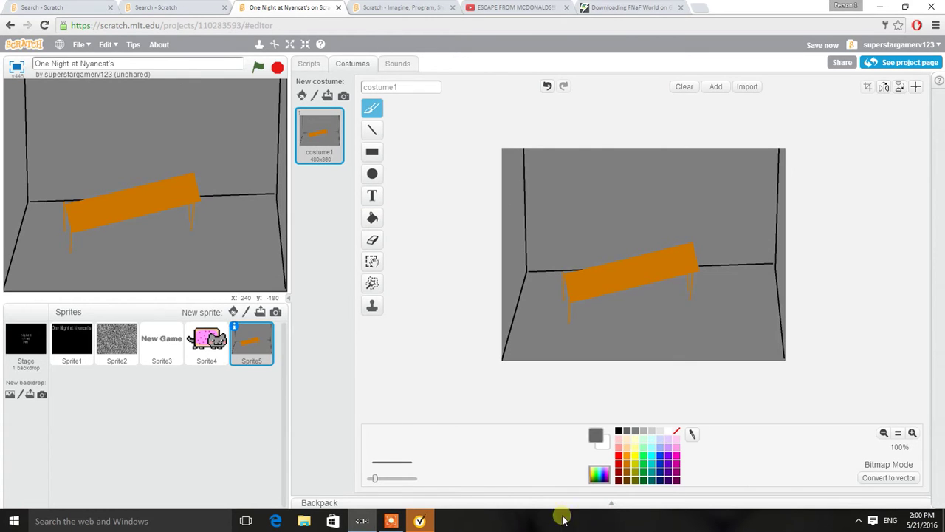
click(722, 316)
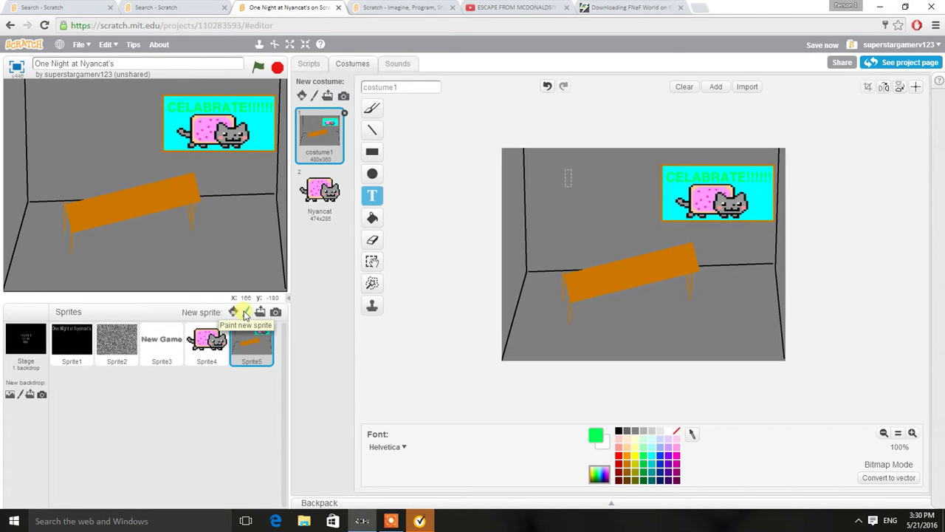
Paint a new sprite containing a solid black upright door rectangle about 103 by 221 pixels
click(246, 313)
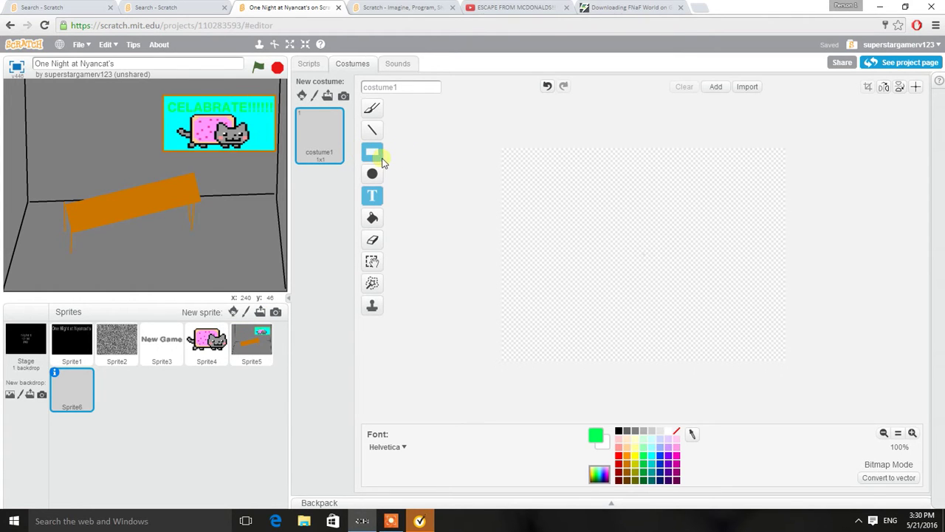
click(372, 152)
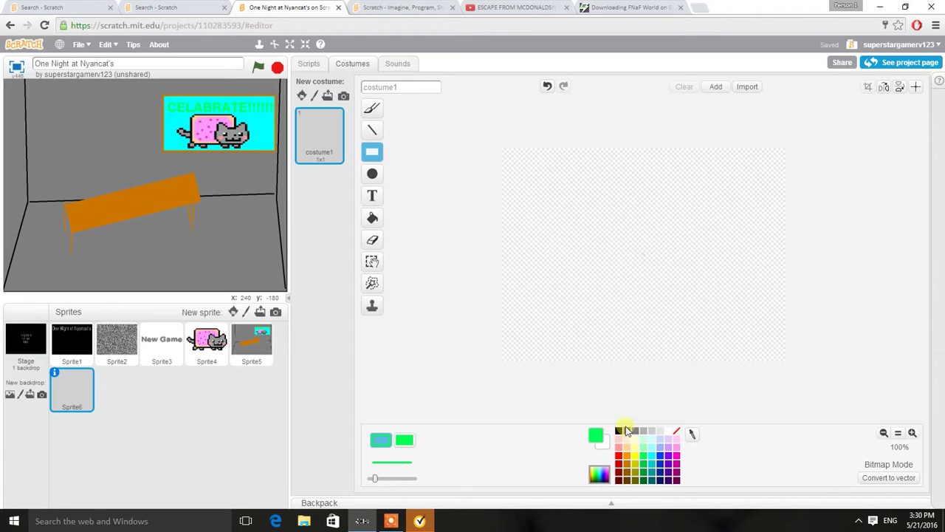
click(620, 433)
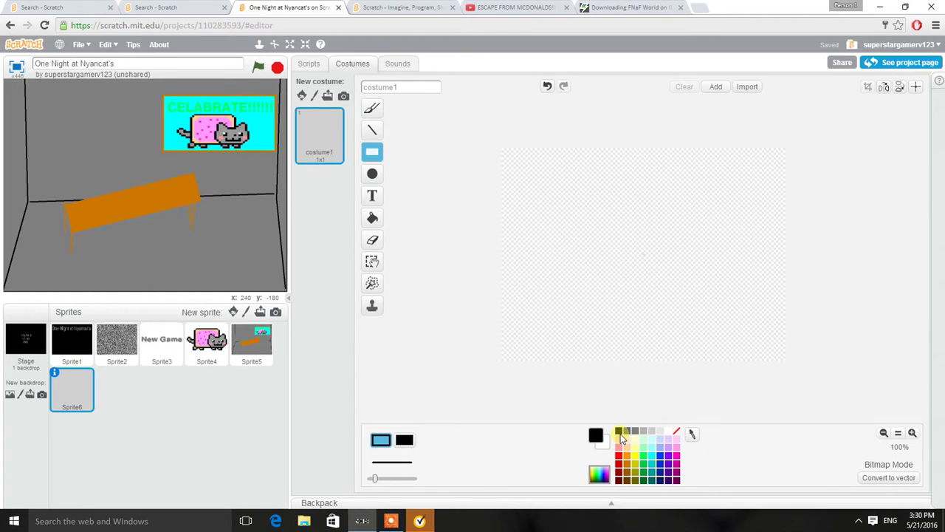
click(404, 441)
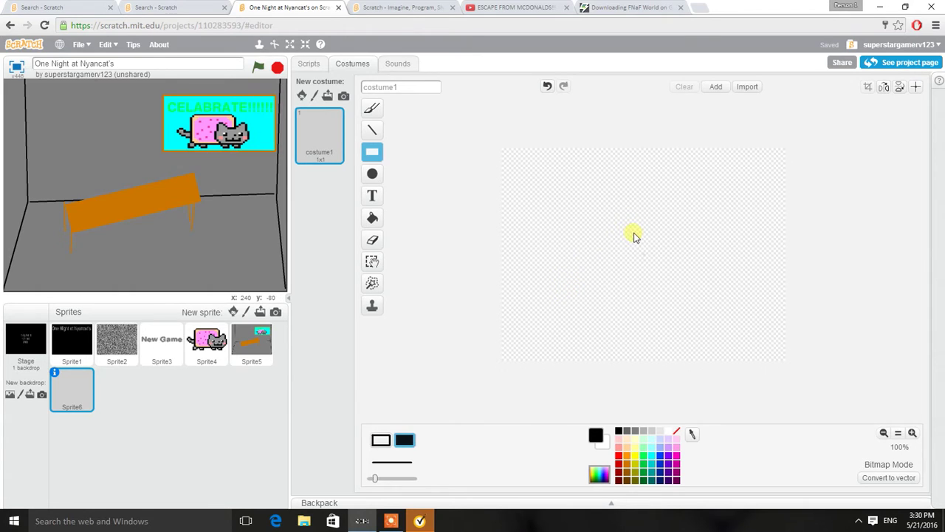
drag(613, 225, 673, 358)
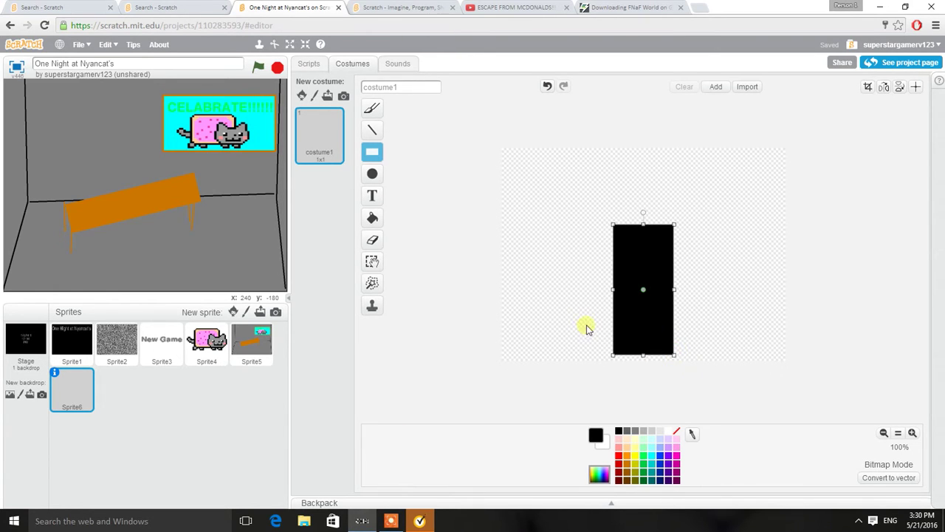
click(552, 288)
Try to position the black door rectangle on the office's back wall beside the left wall line
drag(81, 177, 45, 123)
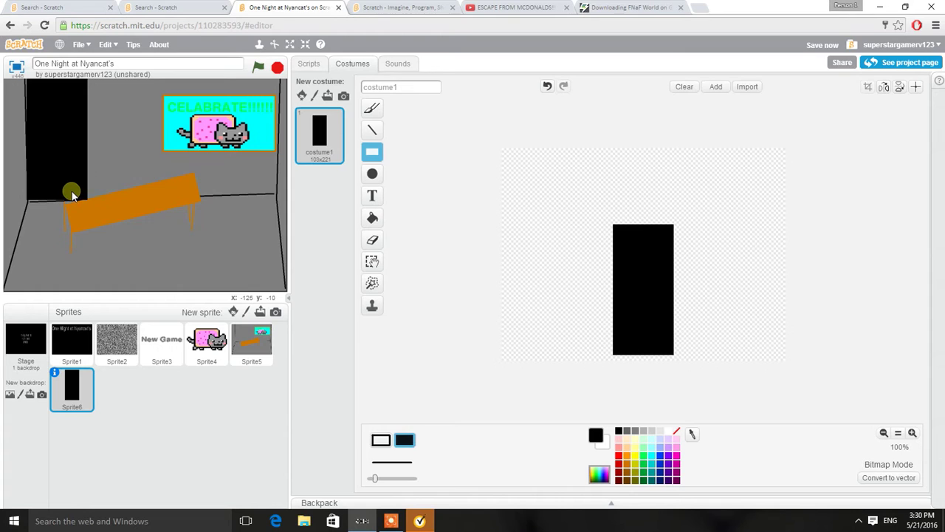
drag(71, 193, 102, 171)
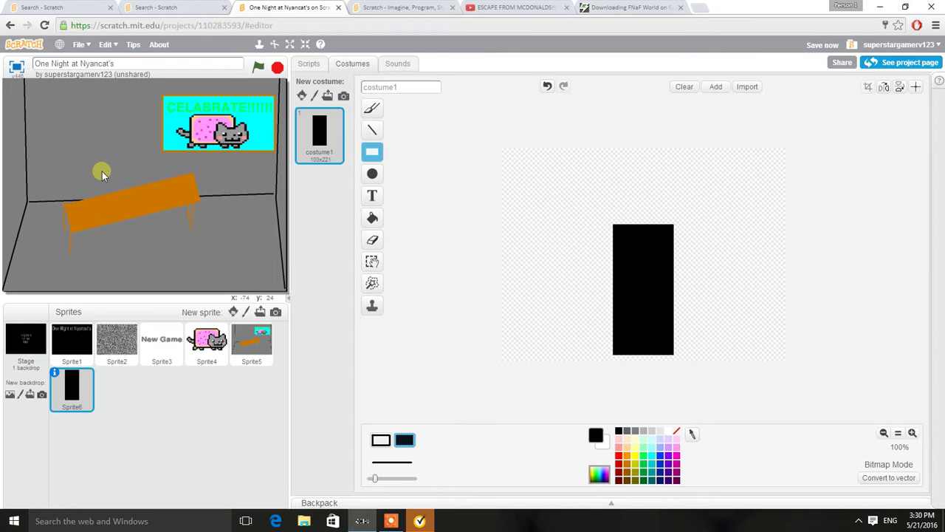
click(102, 171)
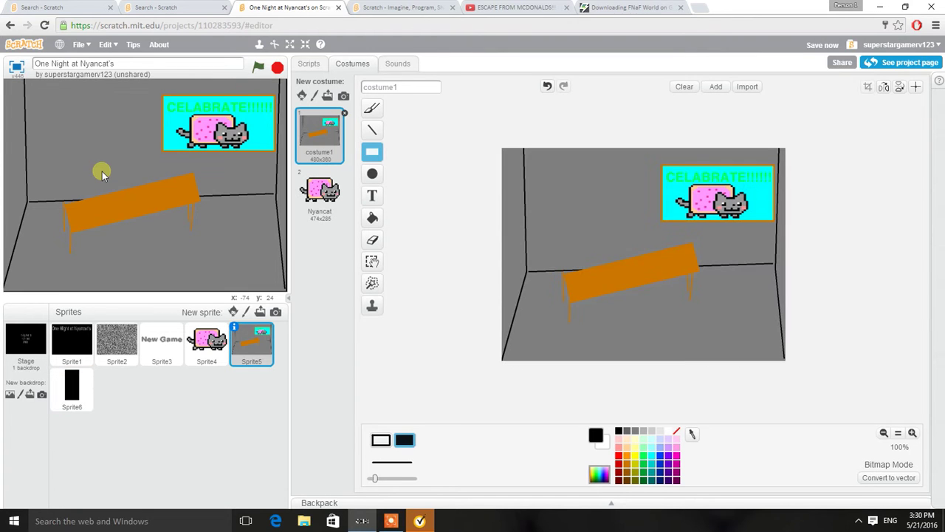
Run the project and try out the game on the stage
click(260, 71)
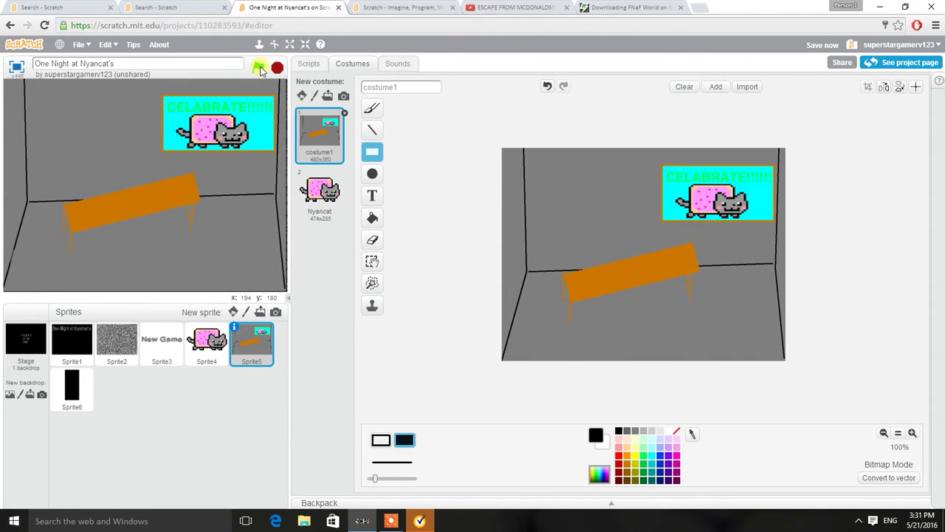
click(260, 69)
click(183, 264)
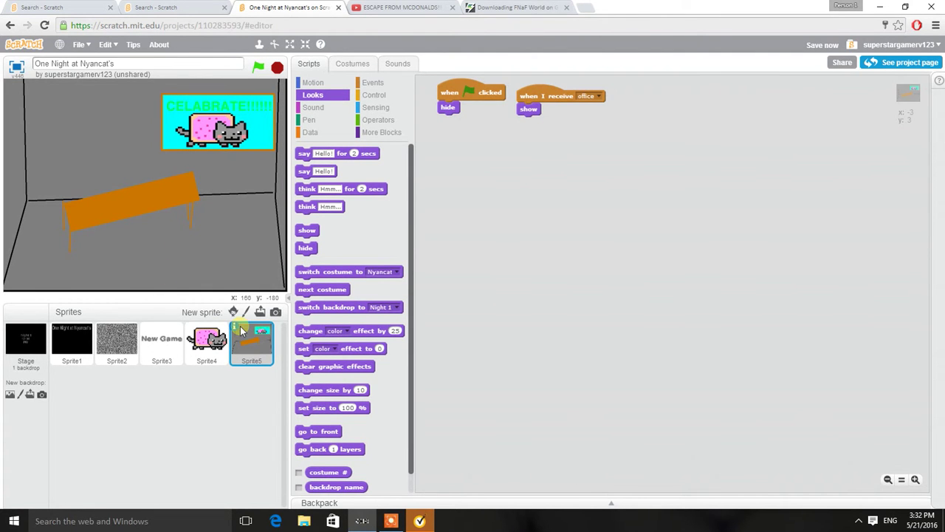
Paint a new sprite containing a solid black upright door rectangle about 92 by 213 pixels
click(243, 315)
click(373, 153)
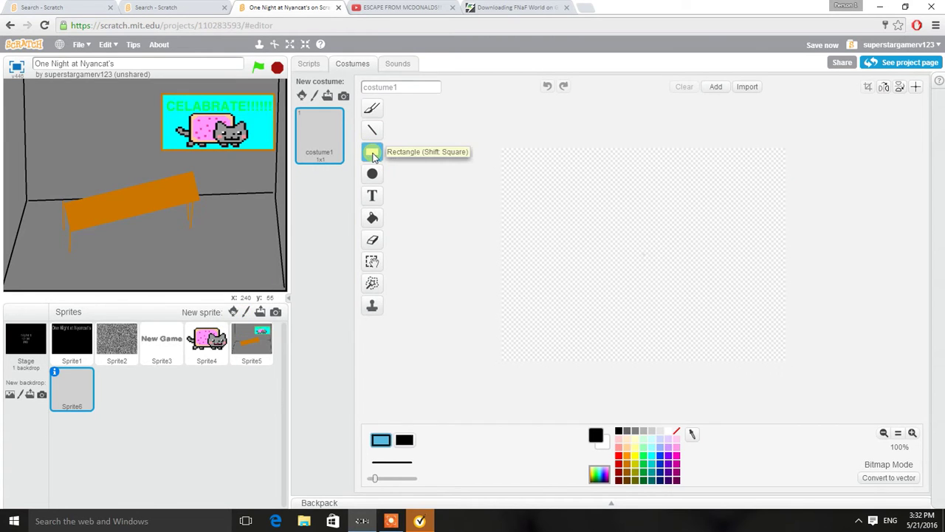
click(405, 441)
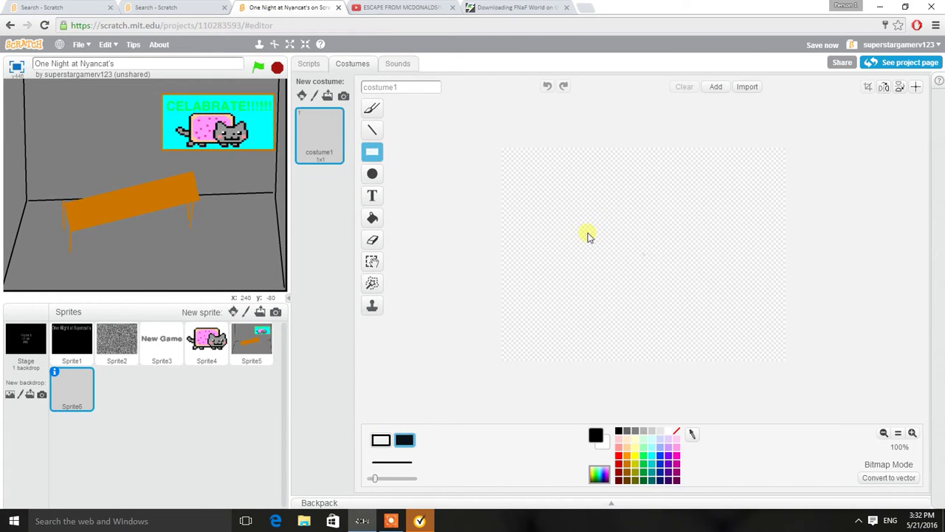
drag(626, 237, 681, 382)
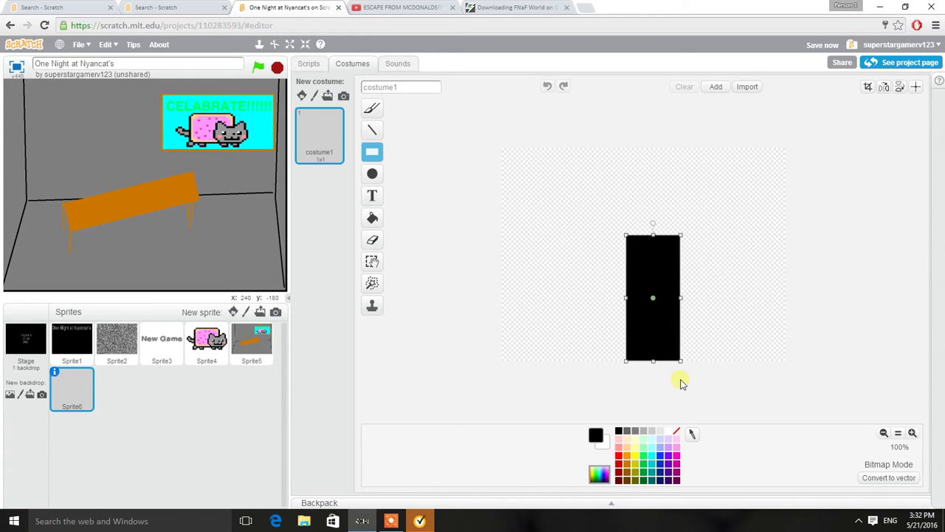
Place the black door over the left corner line of the office's back wall
mouse_move(196, 187)
mouse_down()
mouse_move(52, 111)
mouse_move(64, 128)
mouse_move(64, 120)
mouse_move(96, 118)
mouse_move(65, 121)
mouse_up()
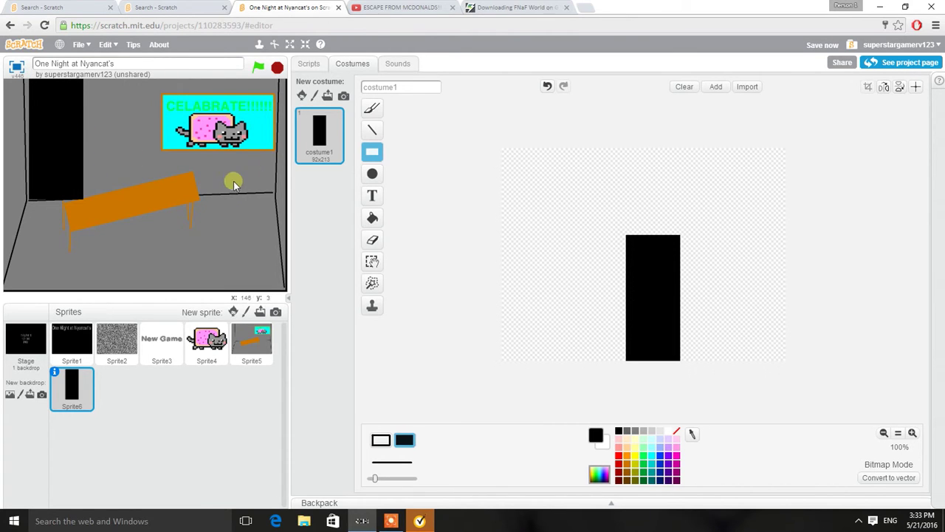
drag(65, 168, 58, 175)
click(56, 173)
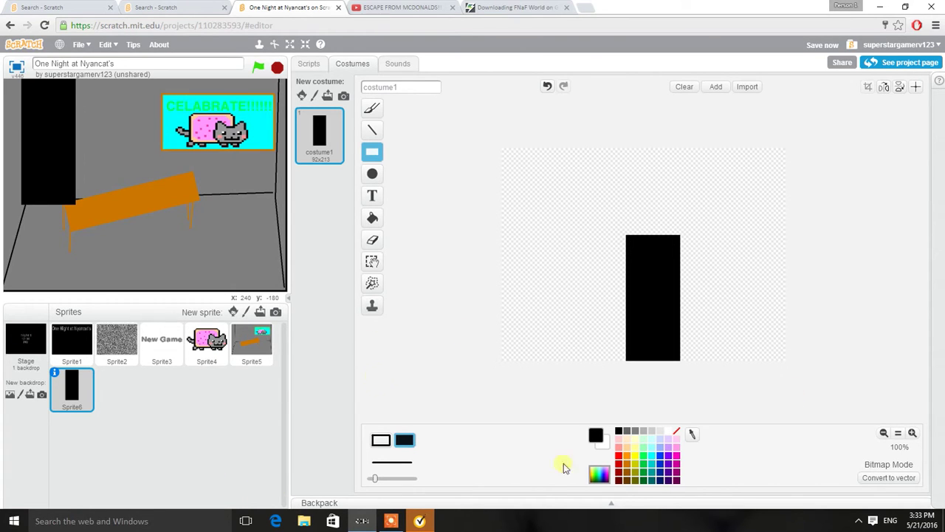
Duplicate the black door costume for the closing-door frames and preview costumes 2 to 4
right_click(313, 147)
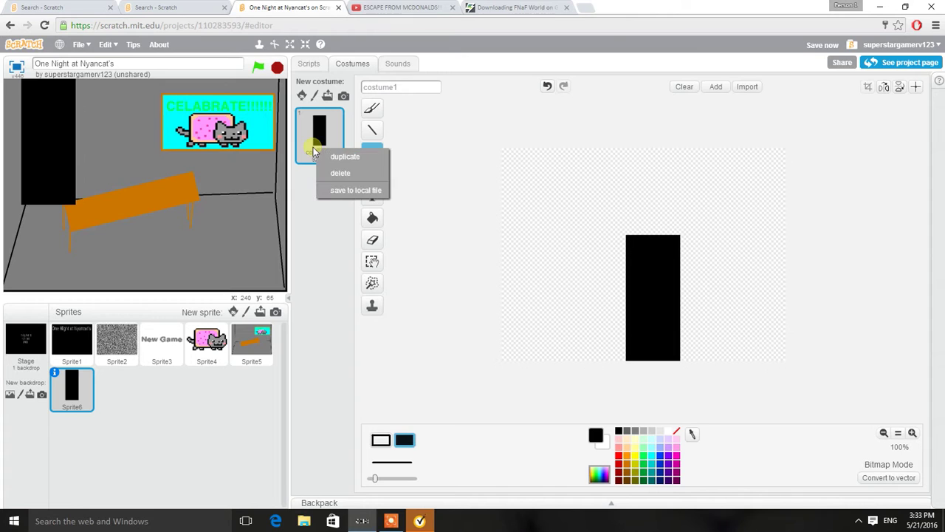
click(336, 157)
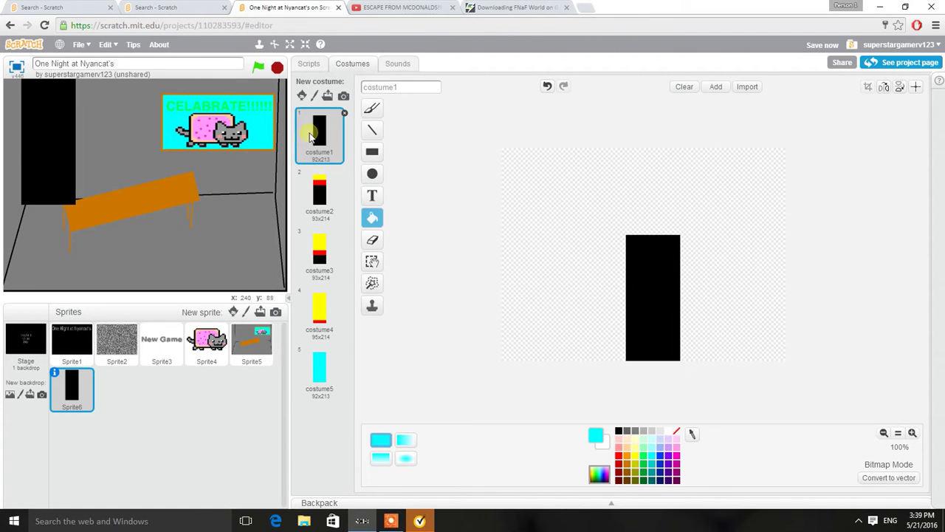
click(322, 195)
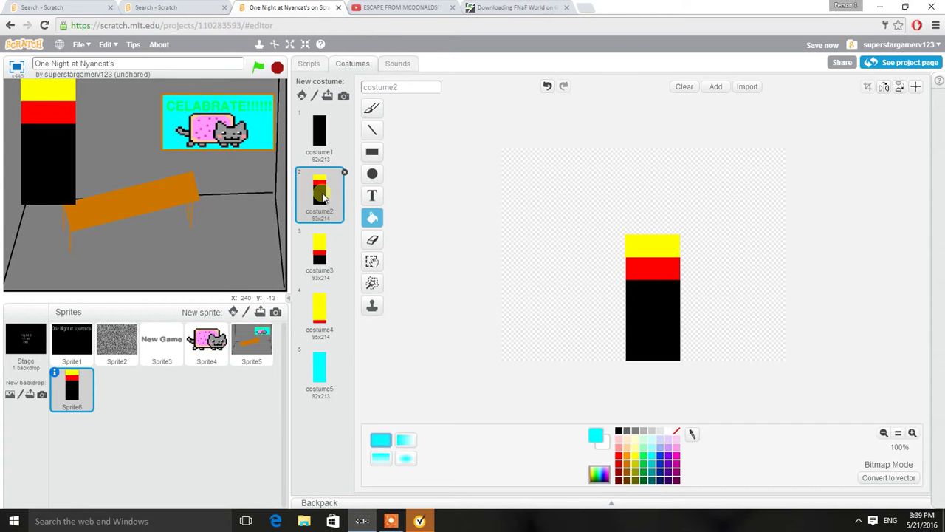
click(320, 249)
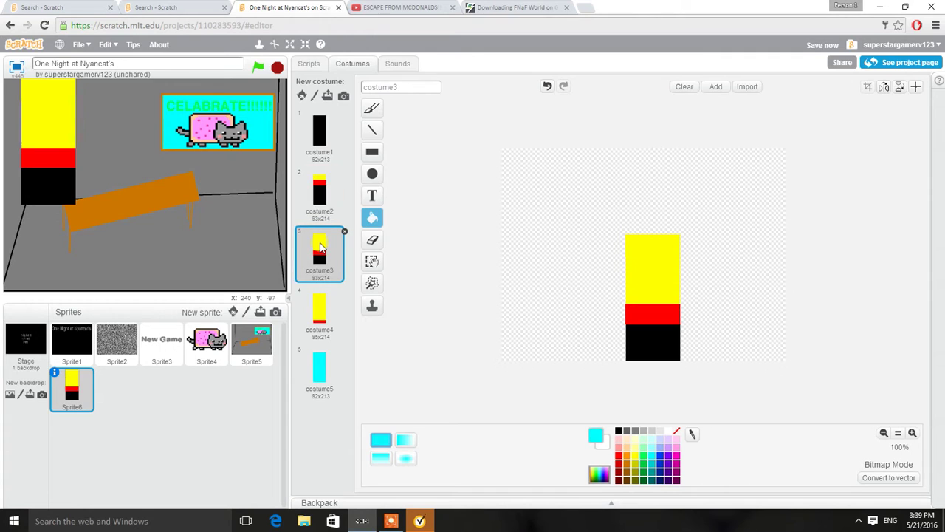
click(320, 314)
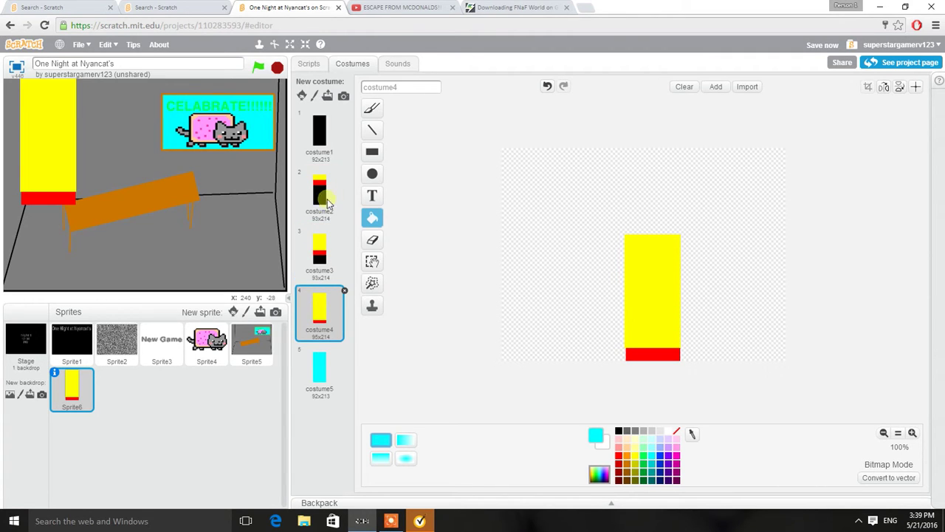
Rename the first, all-black costume as "door"
click(325, 133)
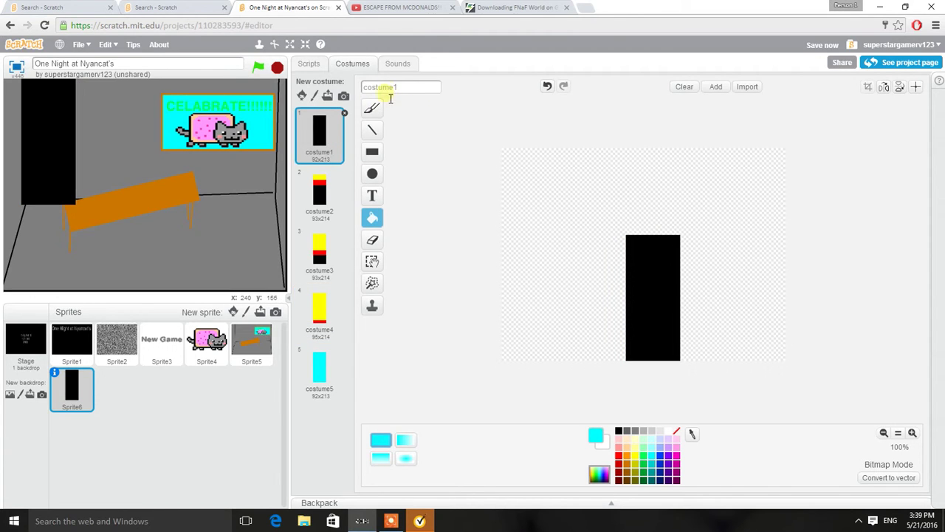
key(BackSpace)
key(BackSpace)
key(BackSpace)
key(BackSpace)
key(BackSpace)
key(BackSpace)
key(BackSpace)
key(BackSpace)
text(do)
key(Return)
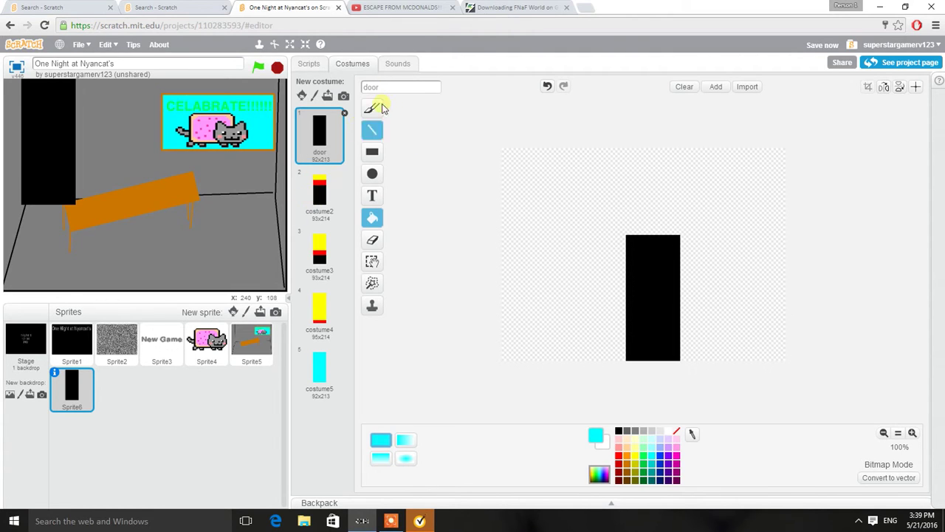
Rename the second costume, with the yellow and red strips at its top, as "door top closed"
click(325, 186)
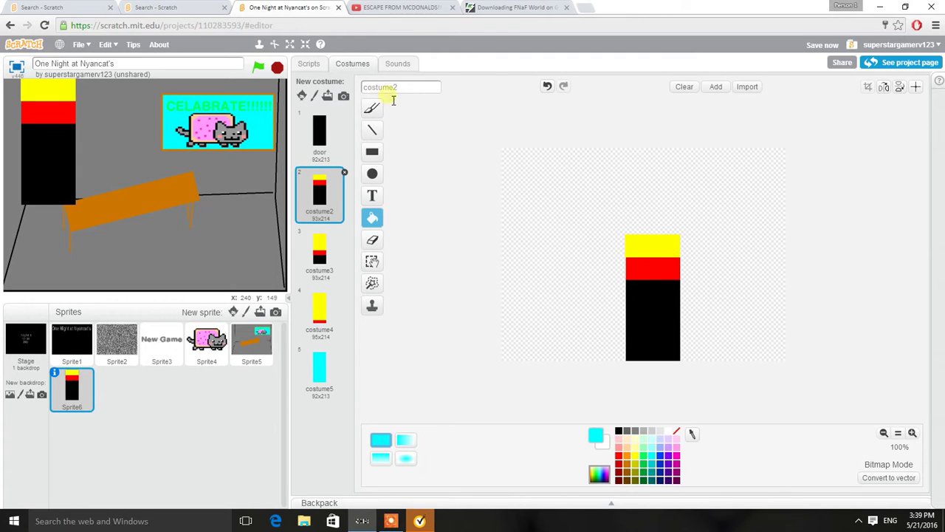
key(BackSpace)
key(BackSpace)
key(BackSpace)
key(BackSpace)
key(BackSpace)
text(door top clo)
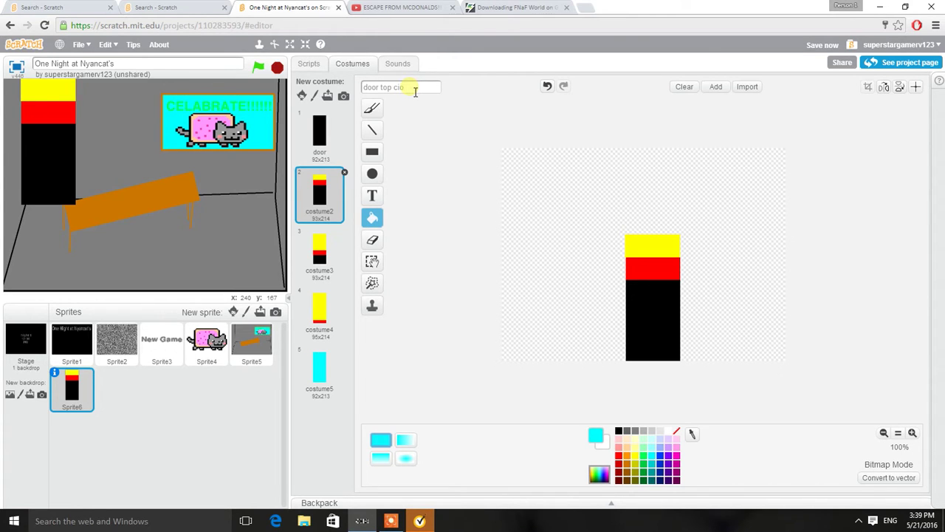
text(sed)
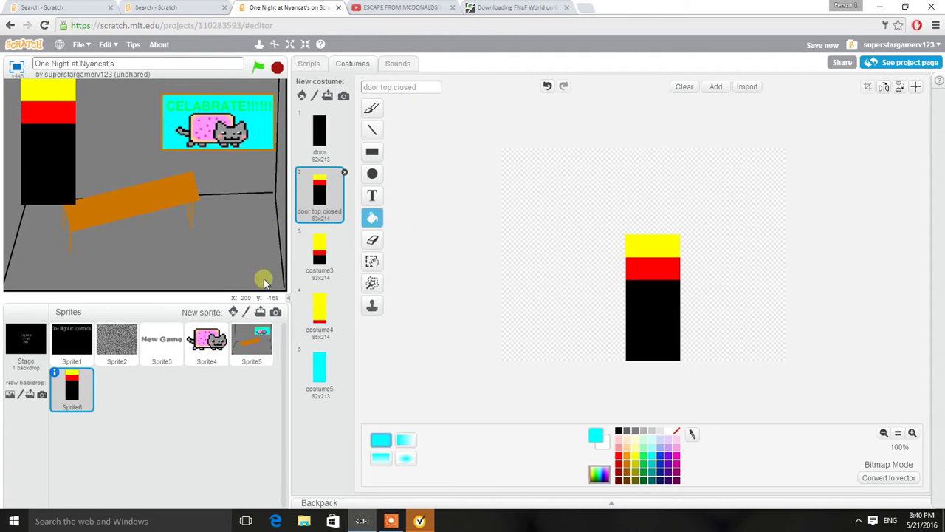
Rename the third costume, with the door lowered past halfway, as "door midle closed"
click(318, 259)
click(418, 86)
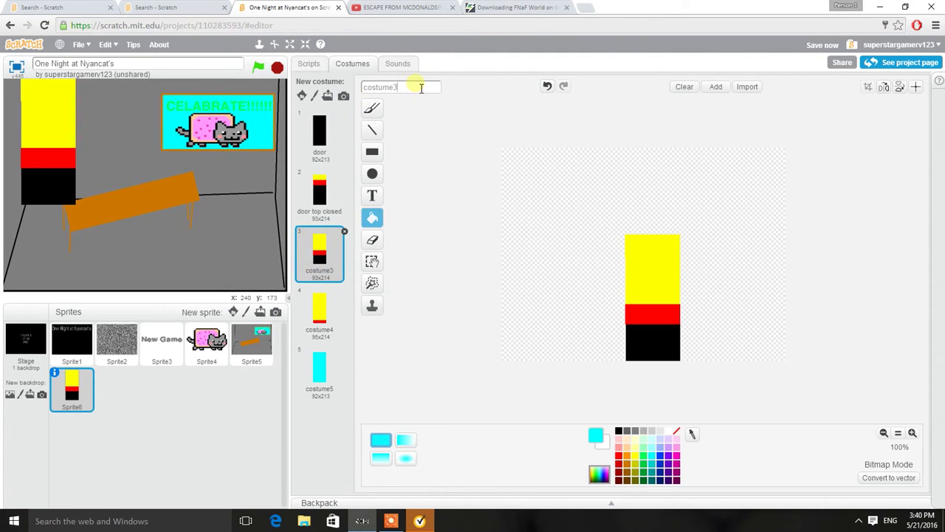
key(BackSpace)
key(BackSpace)
key(BackSpace)
key(BackSpace)
key(BackSpace)
key(BackSpace)
key(BackSpace)
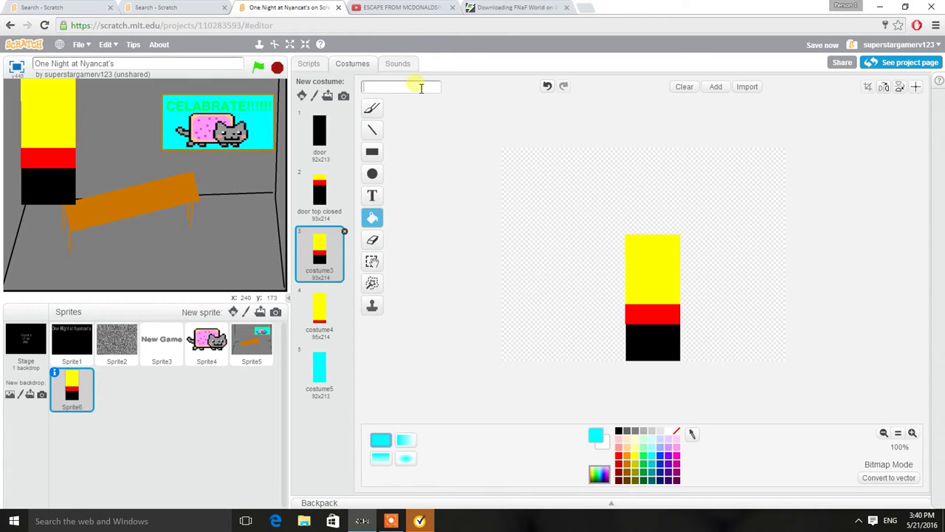
text(door m)
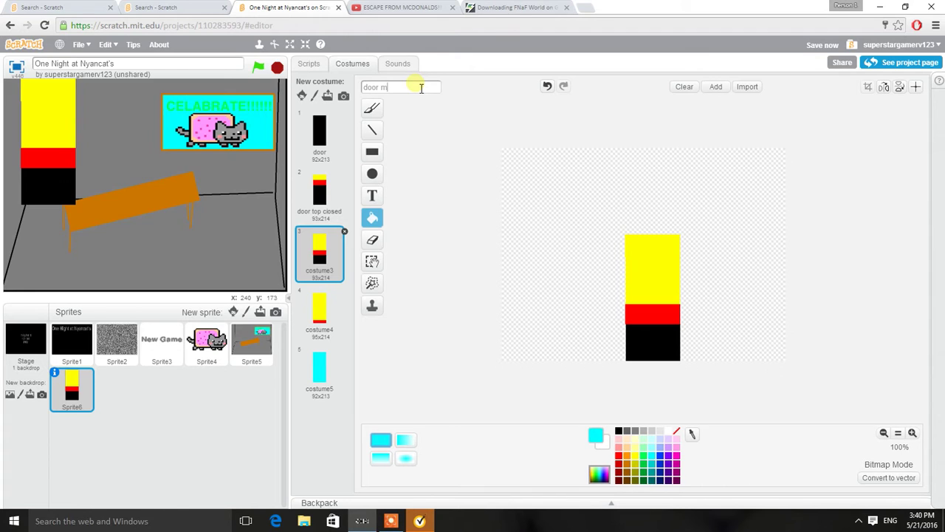
text(idle)
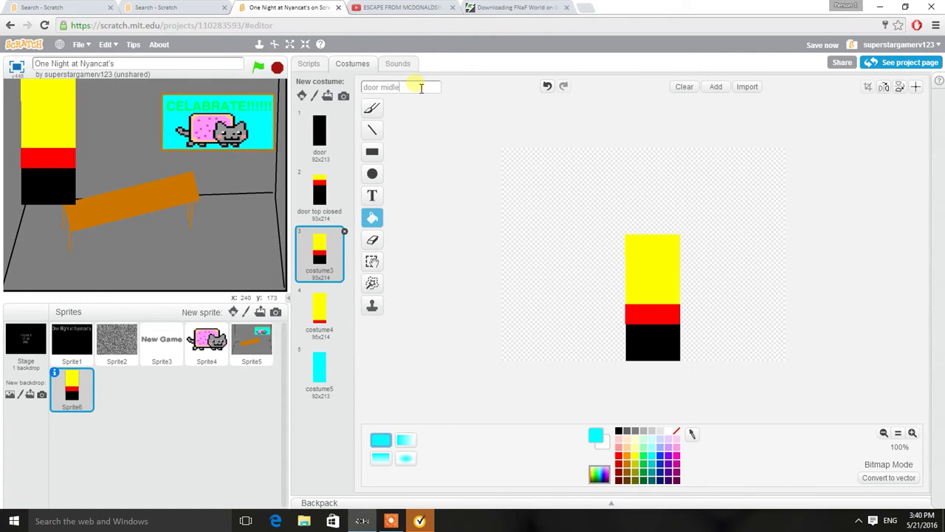
text(c losed)
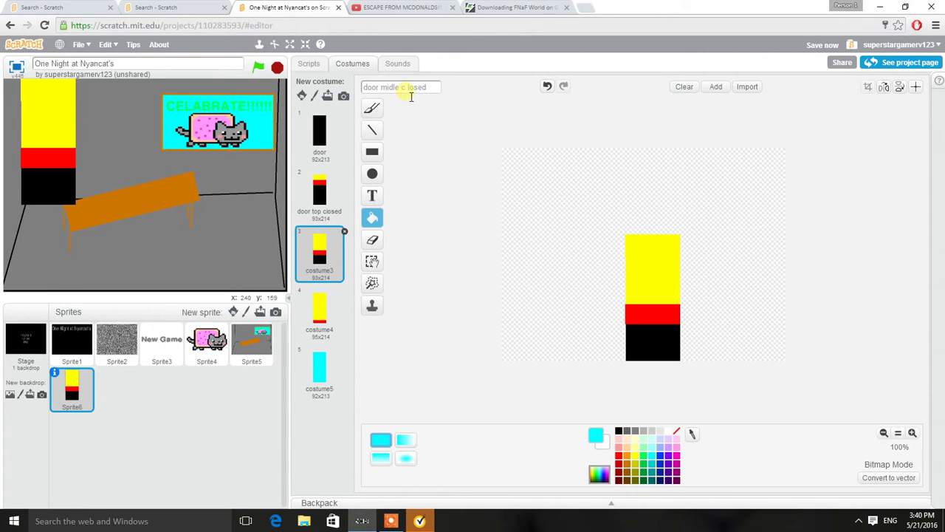
text(=)
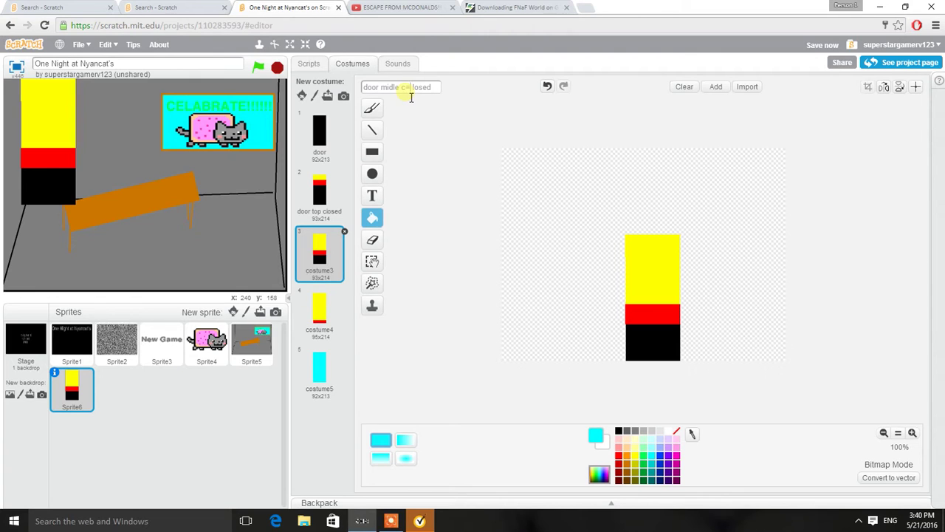
key(BackSpace)
key(BackSpace)
key(BackSpace)
text(c)
text(c)
click(431, 126)
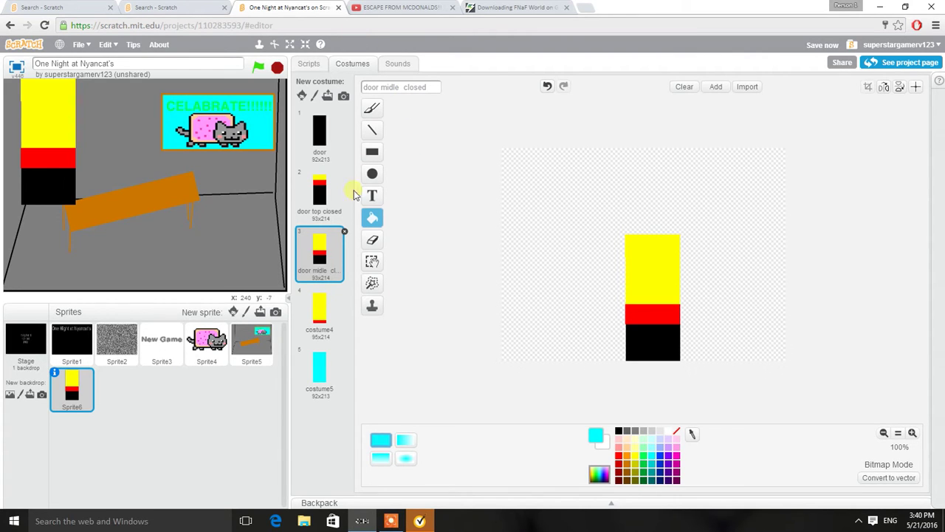
Rename the fourth costume, the yellow door with a thin red bottom strip, as "door closed"
click(317, 338)
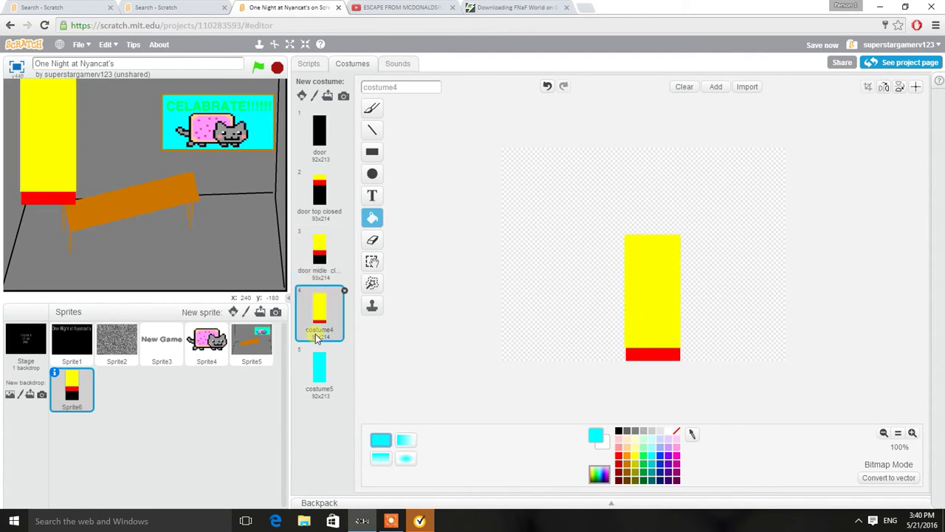
click(414, 88)
key(BackSpace)
key(BackSpace)
key(BackSpace)
key(BackSpace)
key(BackSpace)
key(BackSpace)
key(BackSpace)
key(BackSpace)
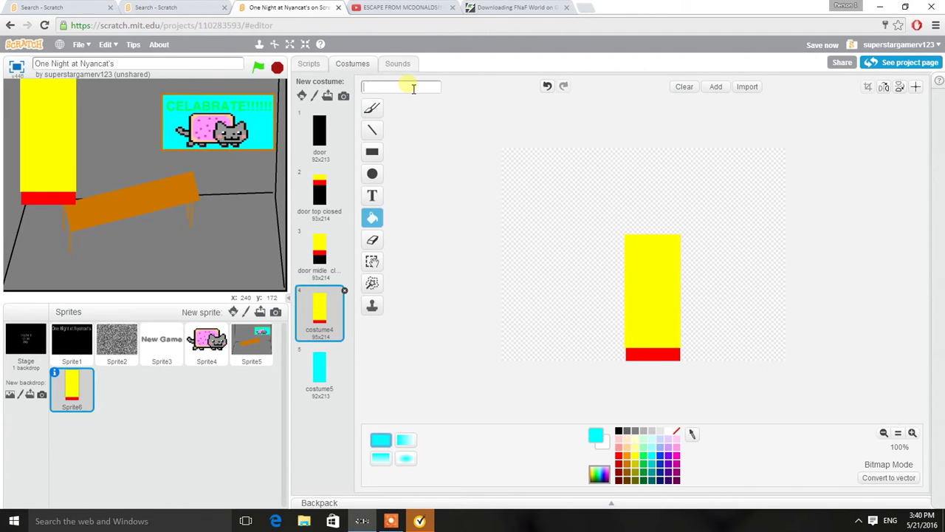
text(do)
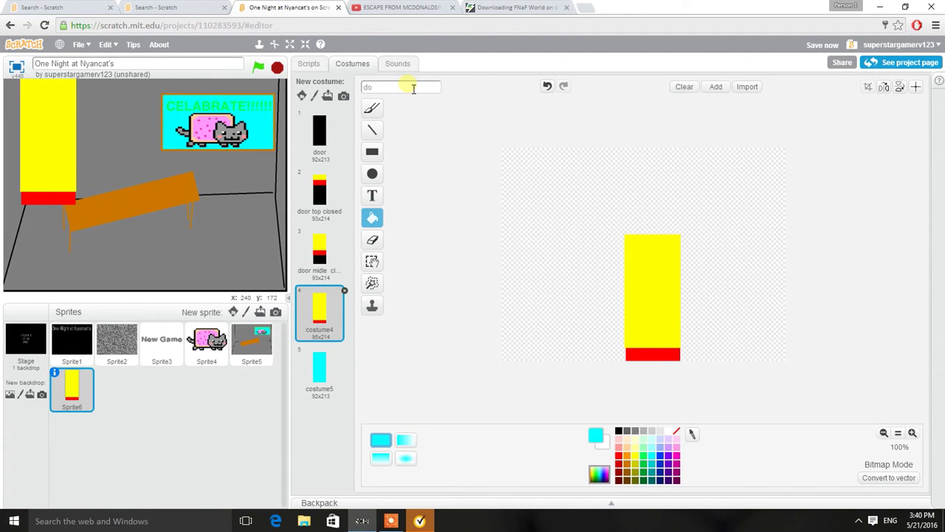
text(or closed)
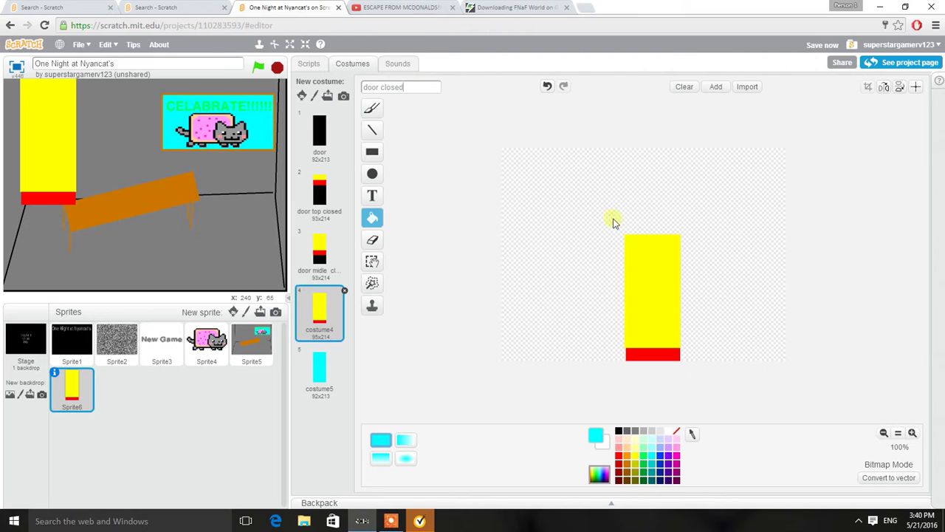
Flood the "door closed" costume's background with cyan, delete that costume and duplicate "door top closed" in its place
click(537, 293)
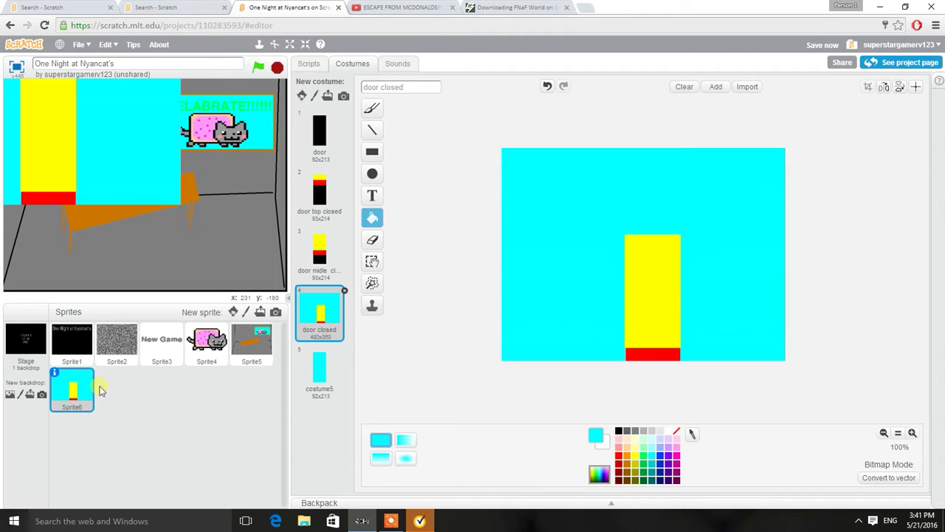
click(344, 292)
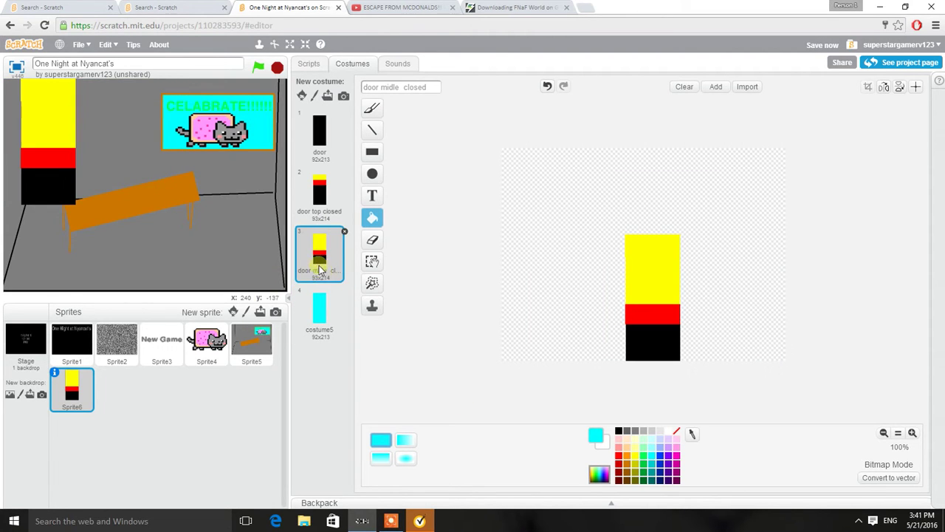
right_click(333, 194)
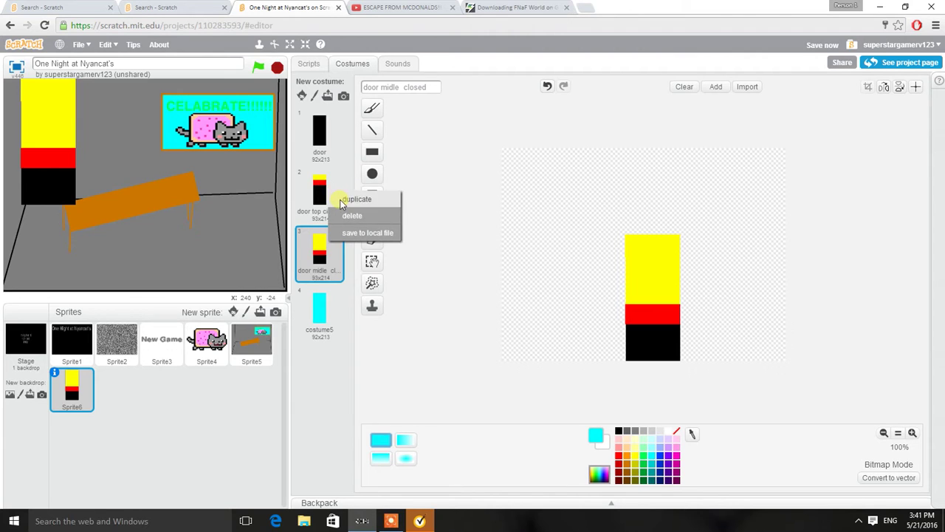
click(357, 199)
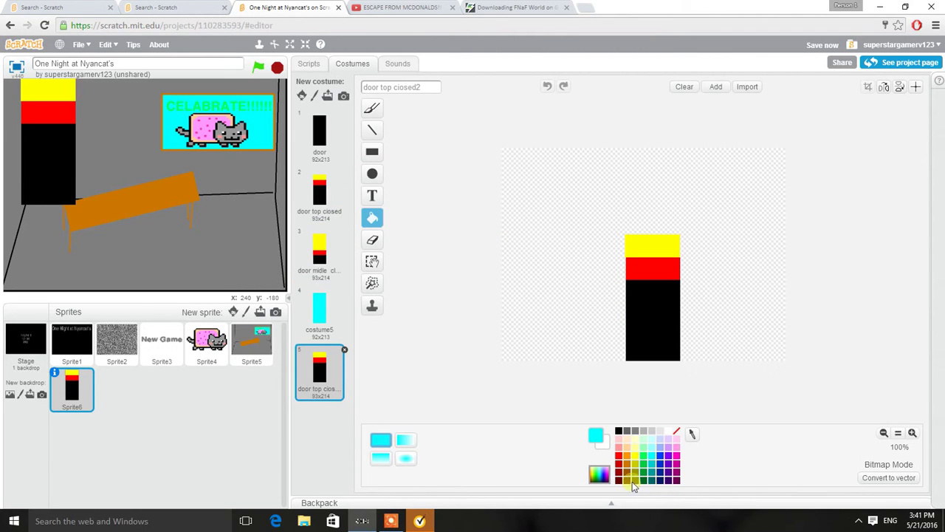
Cover the duplicated costume's door with a filled yellow rectangle, leaving only a short black strip at its bottom
click(640, 464)
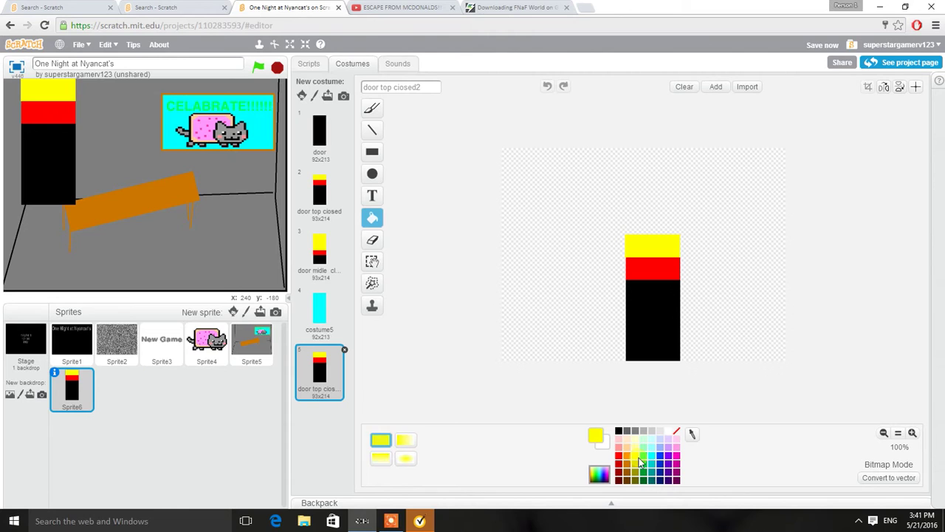
click(372, 151)
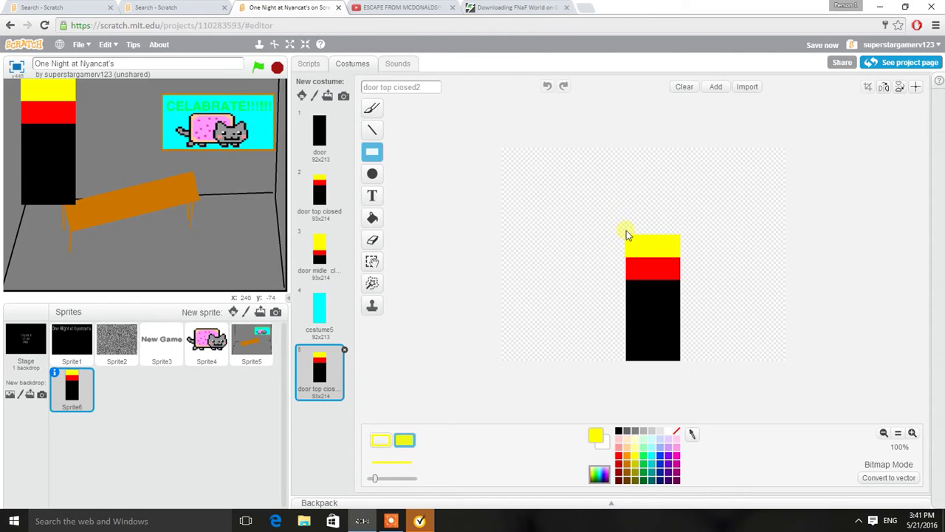
drag(625, 238, 683, 344)
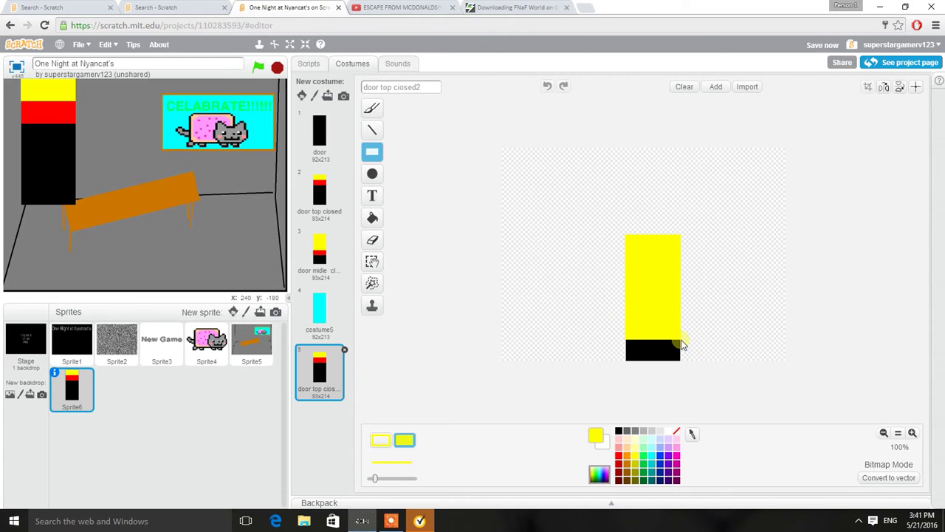
drag(683, 343, 680, 341)
click(554, 217)
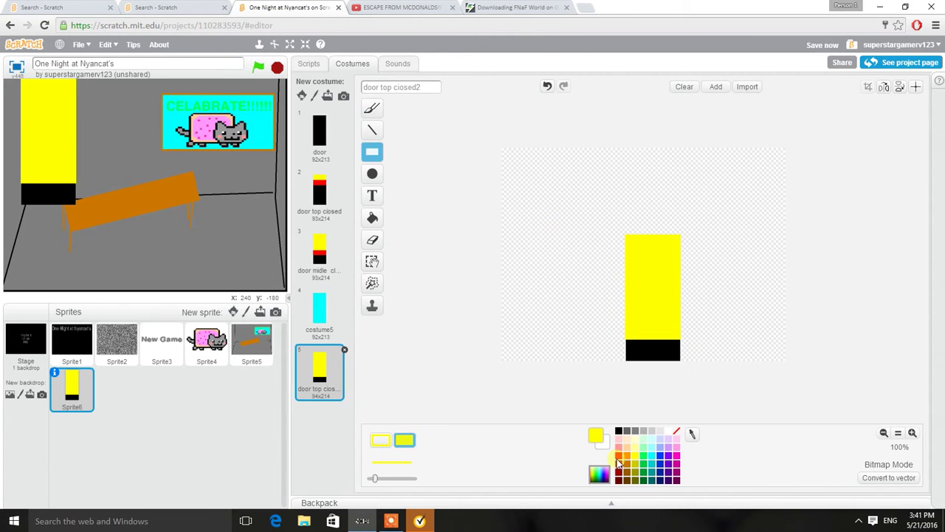
Cover the remaining black strip with a filled red rectangle and move the costume to fourth place, before the cyan one
click(619, 456)
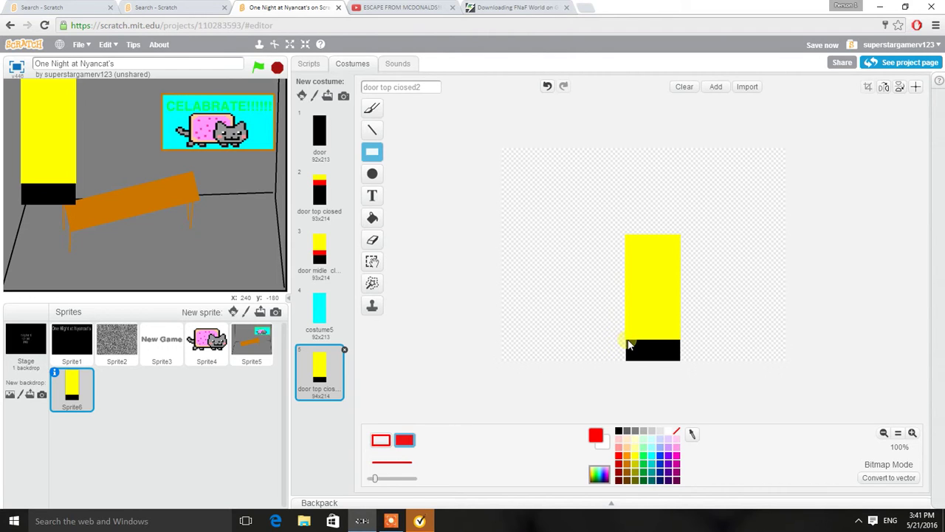
drag(626, 341, 683, 373)
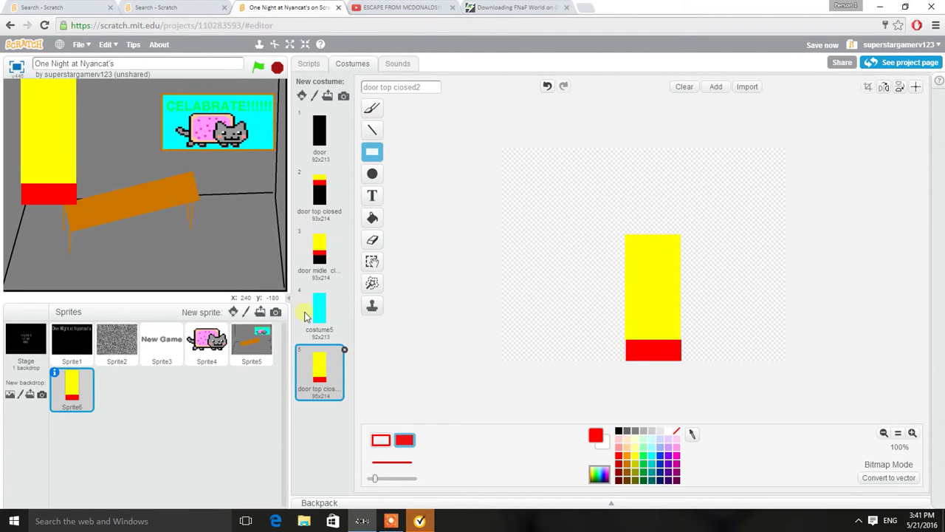
drag(324, 373, 322, 332)
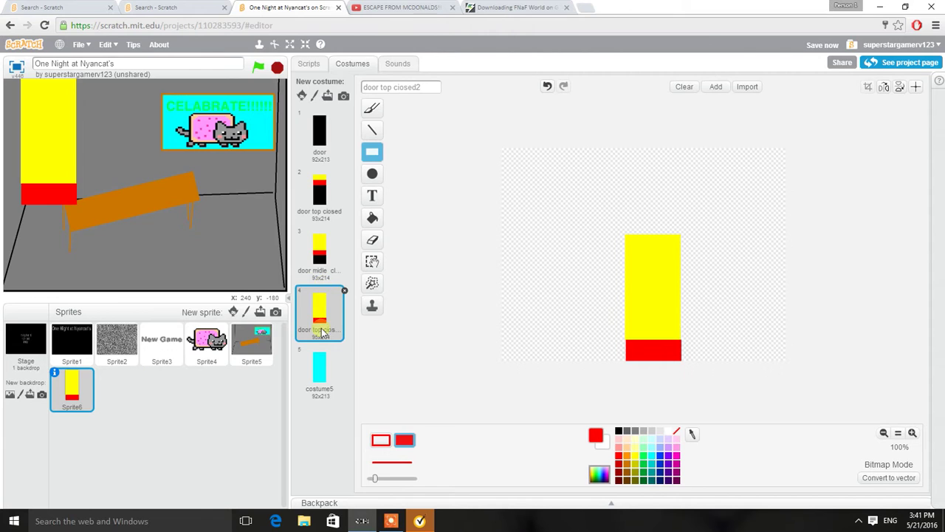
Preview the door-closing sequence by viewing costumes 1 to 4 in order, and return to the black "door" costume
click(318, 151)
click(329, 203)
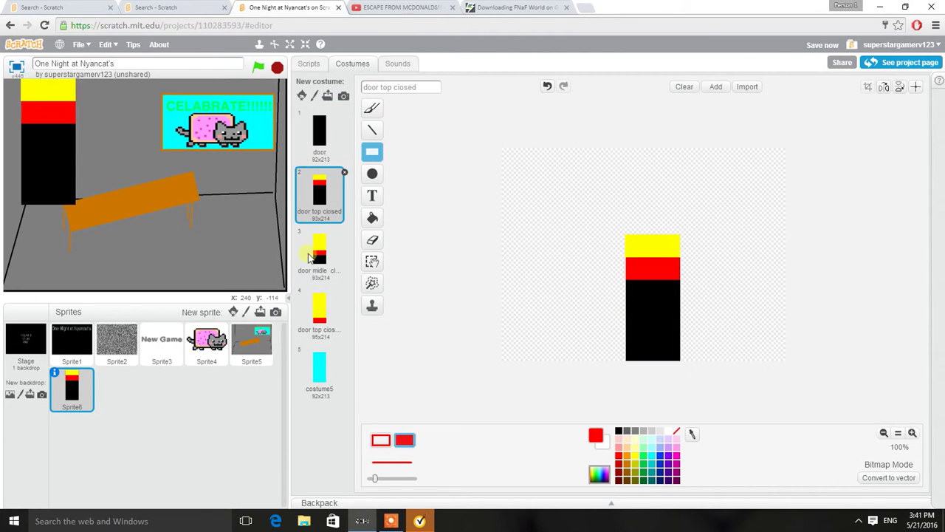
click(319, 257)
click(314, 329)
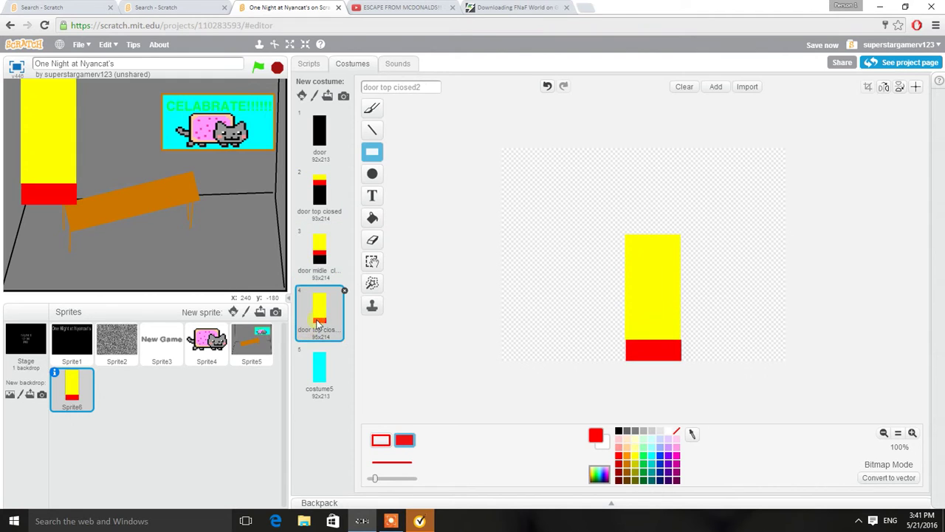
click(315, 155)
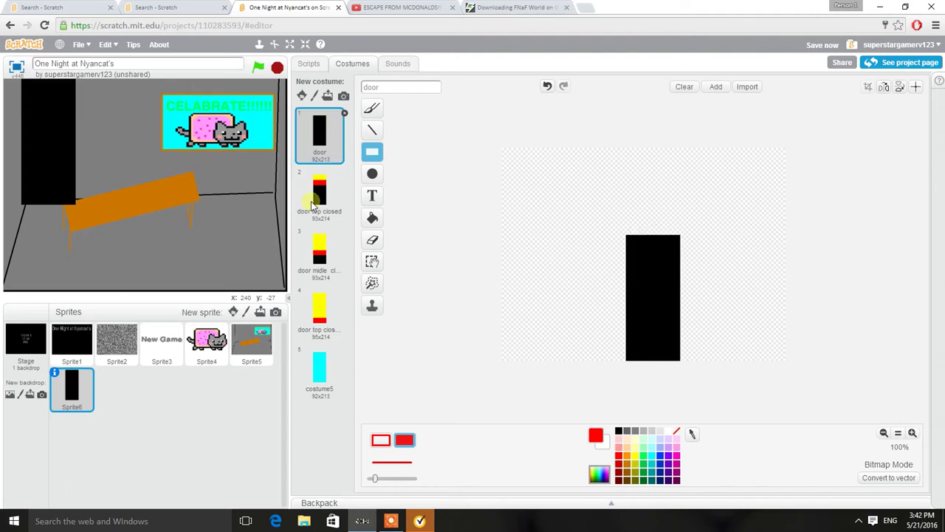
click(314, 203)
click(328, 258)
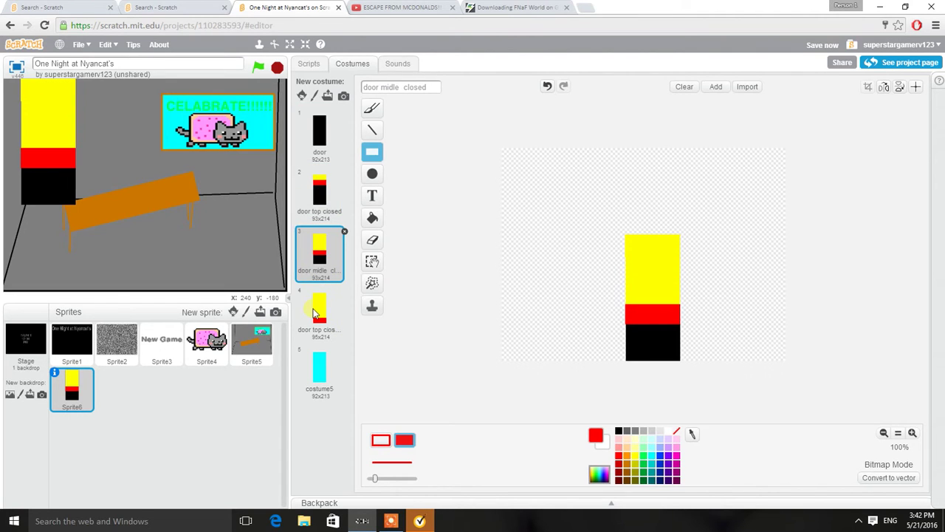
click(313, 314)
click(319, 139)
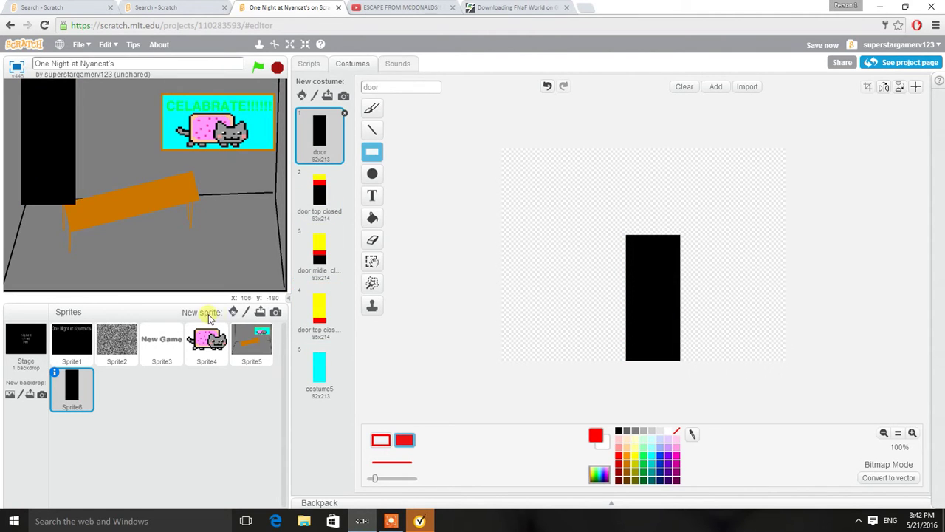
Paint a new sprite containing a filled red rectangle about 87 by 52 pixels and place it on the wall beside the door
click(246, 314)
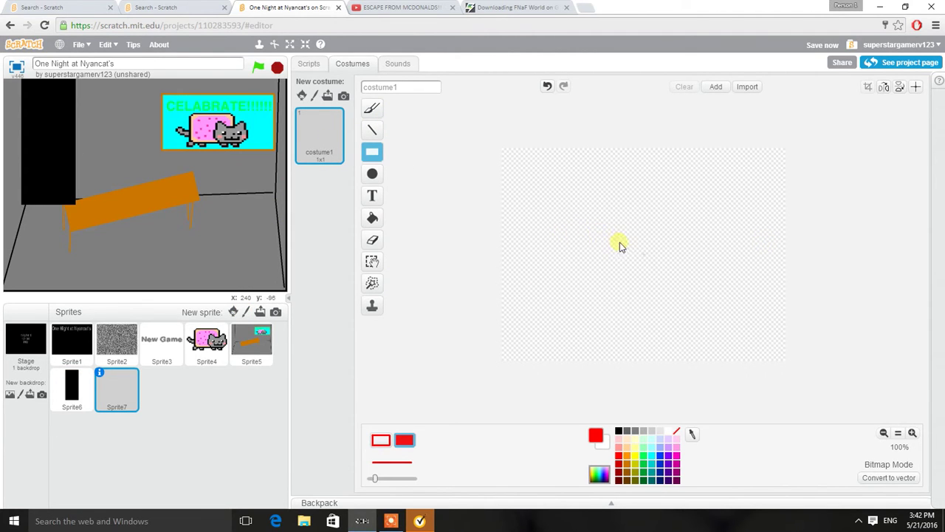
mouse_move(621, 241)
mouse_down()
mouse_move(661, 279)
mouse_move(663, 263)
mouse_up()
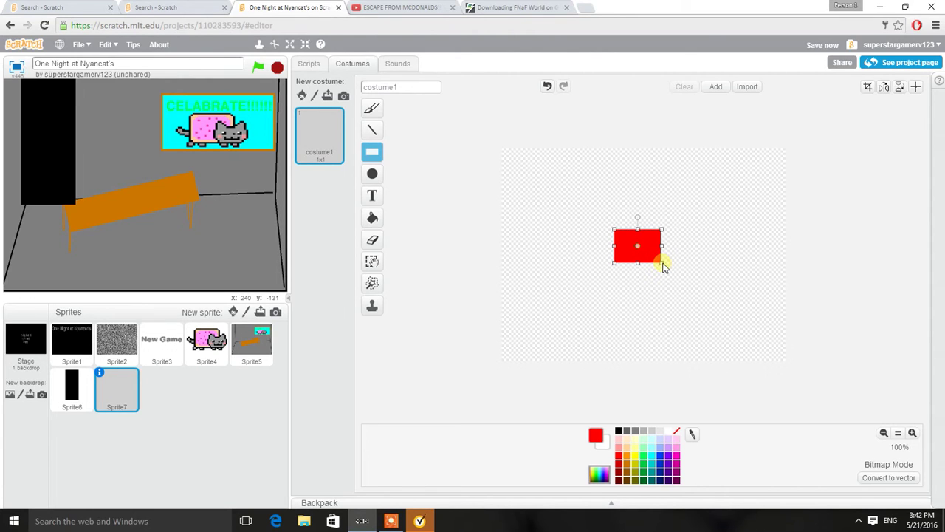
drag(663, 267, 667, 270)
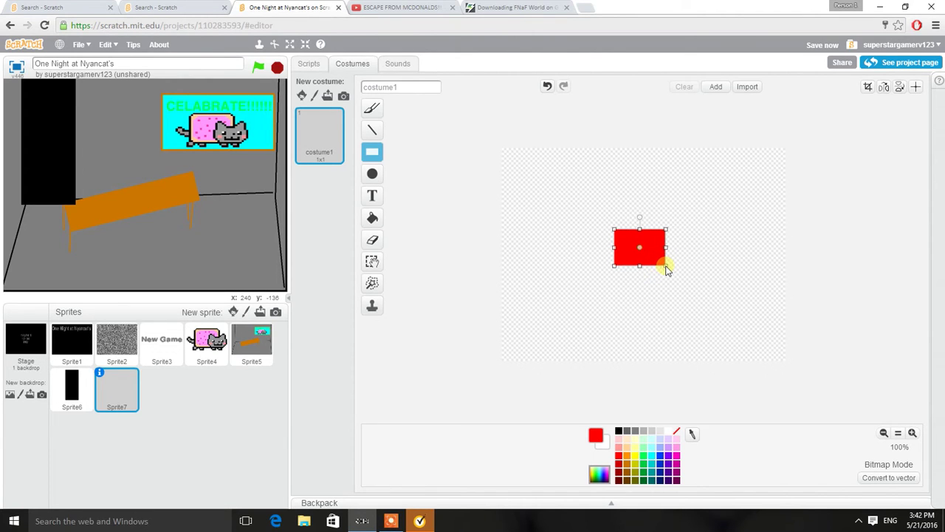
click(488, 271)
drag(99, 174, 95, 110)
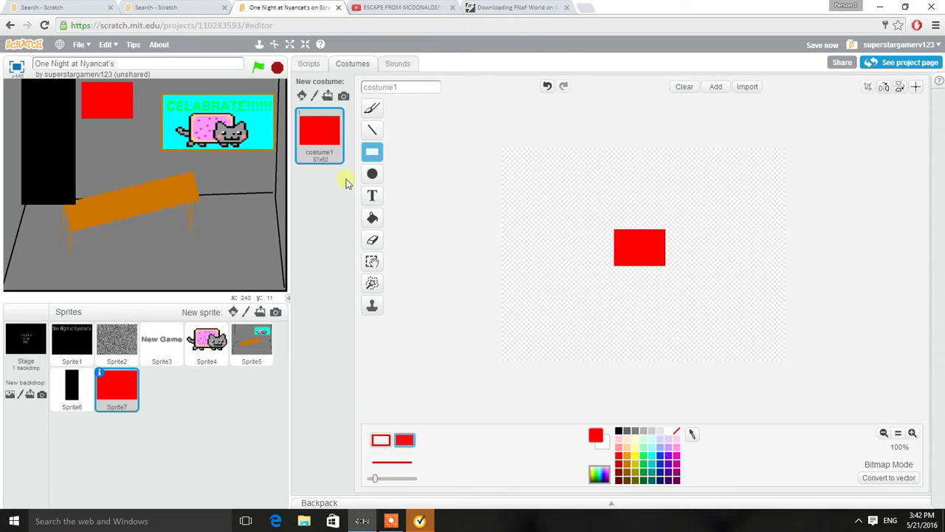
Add black "Door" text to the red rectangle costume, stretched taller and wider to fill most of the rectangle
click(372, 195)
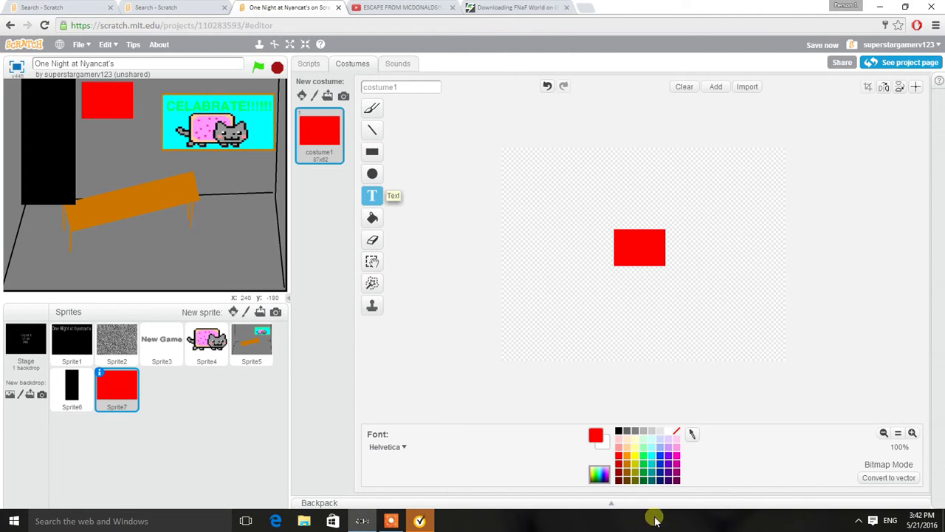
click(619, 431)
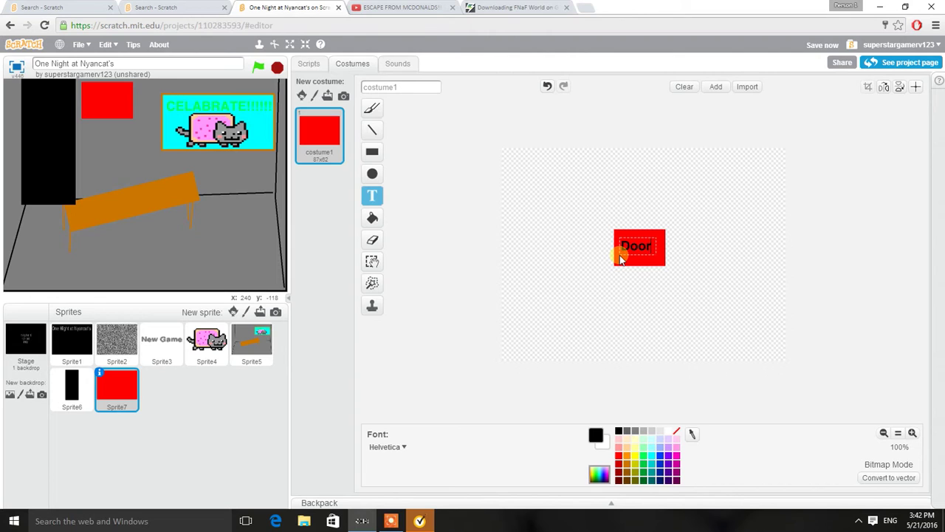
click(601, 280)
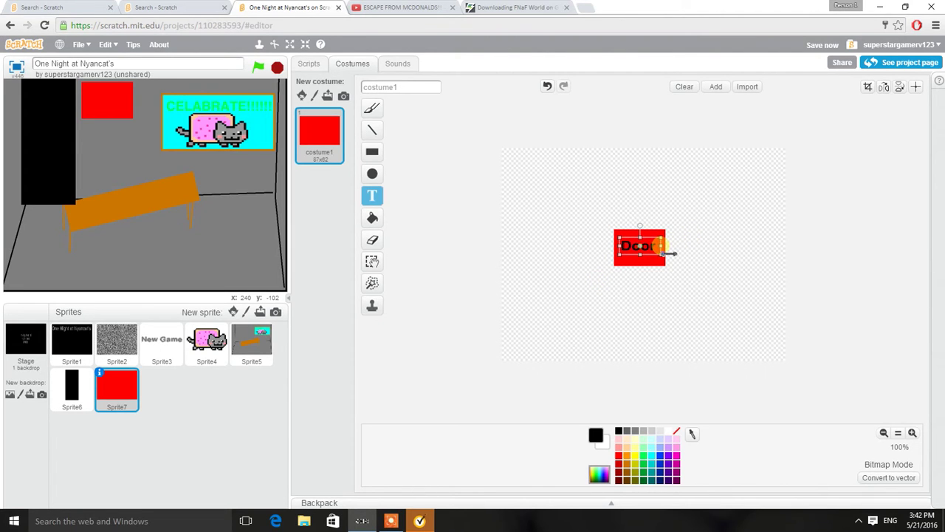
mouse_move(662, 251)
mouse_down()
mouse_move(641, 257)
mouse_move(640, 269)
mouse_up()
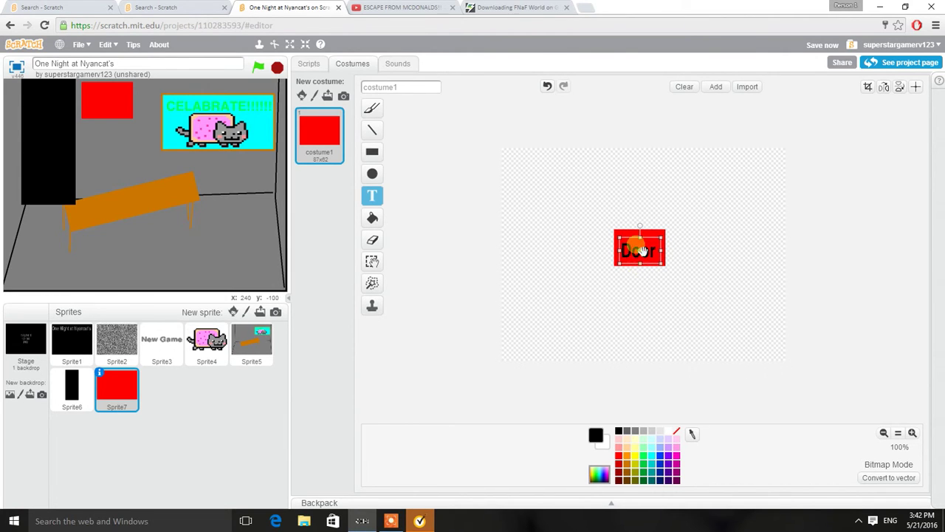
click(640, 252)
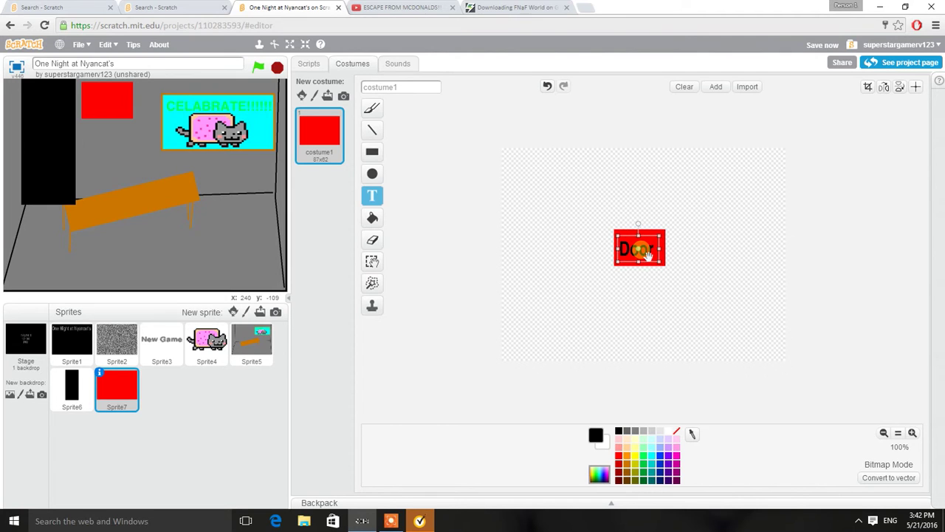
click(610, 193)
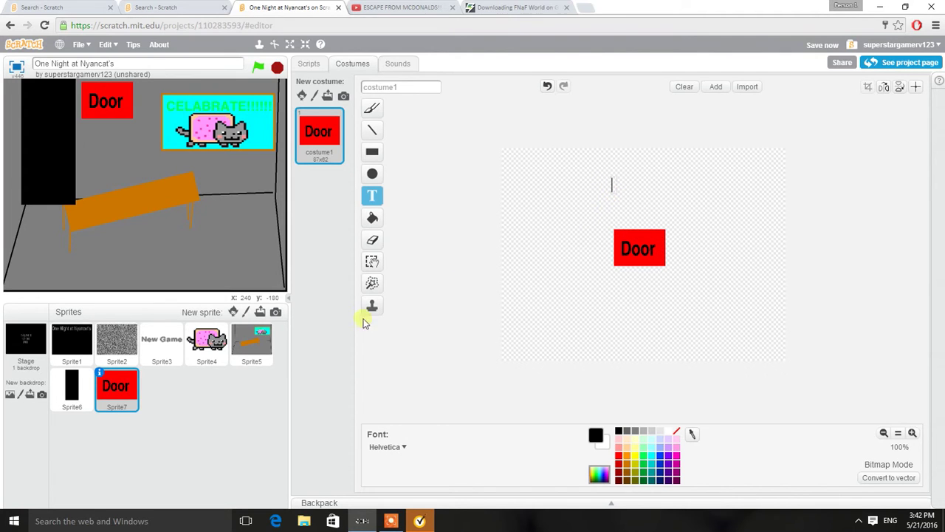
Paint a new sprite with a filled cyan rectangle about 93 by 76 pixels and place it below the Door button
click(247, 312)
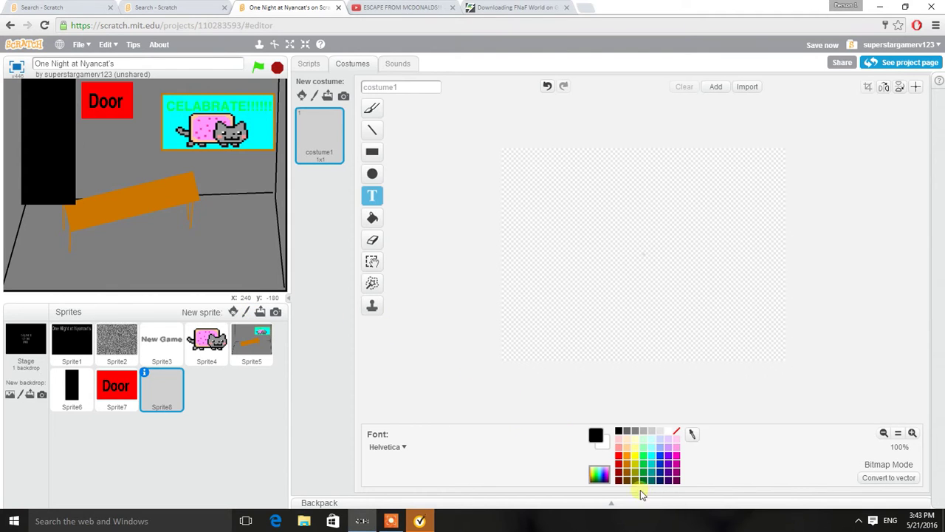
click(651, 456)
click(372, 152)
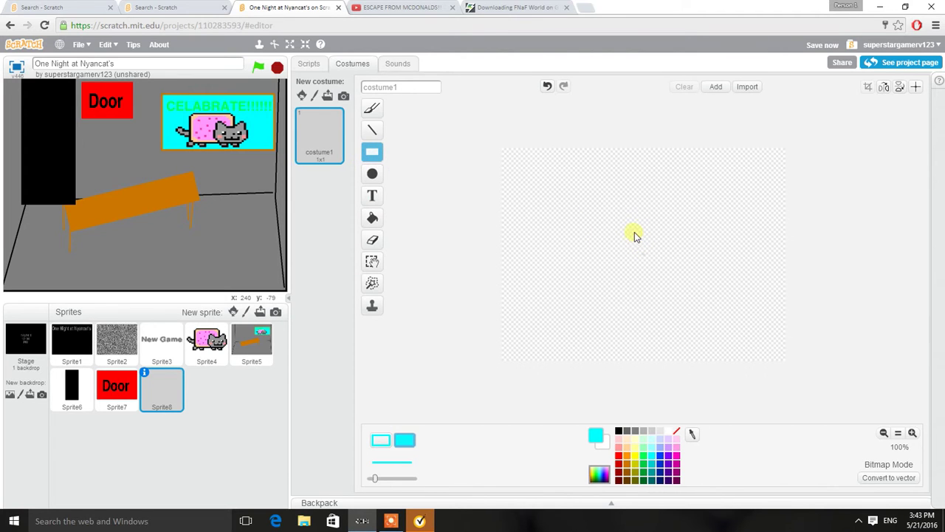
drag(621, 232, 674, 273)
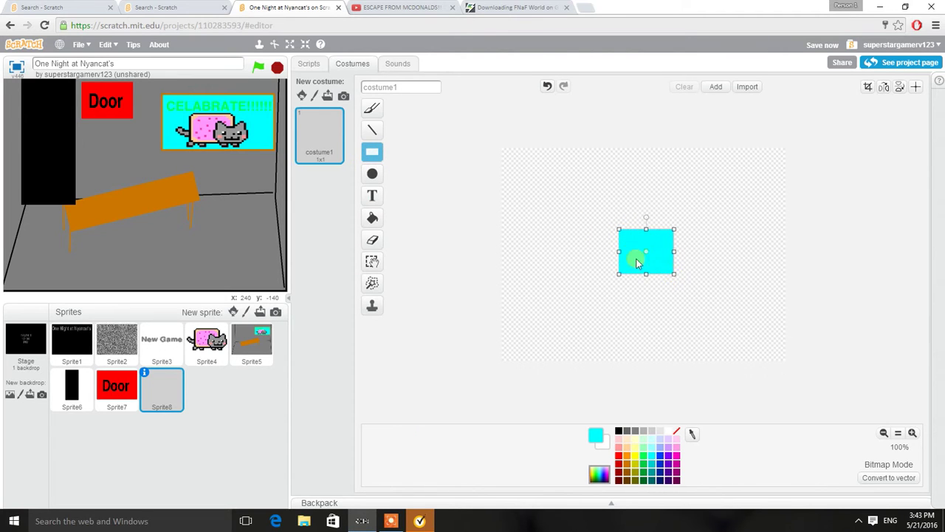
drag(190, 167, 103, 131)
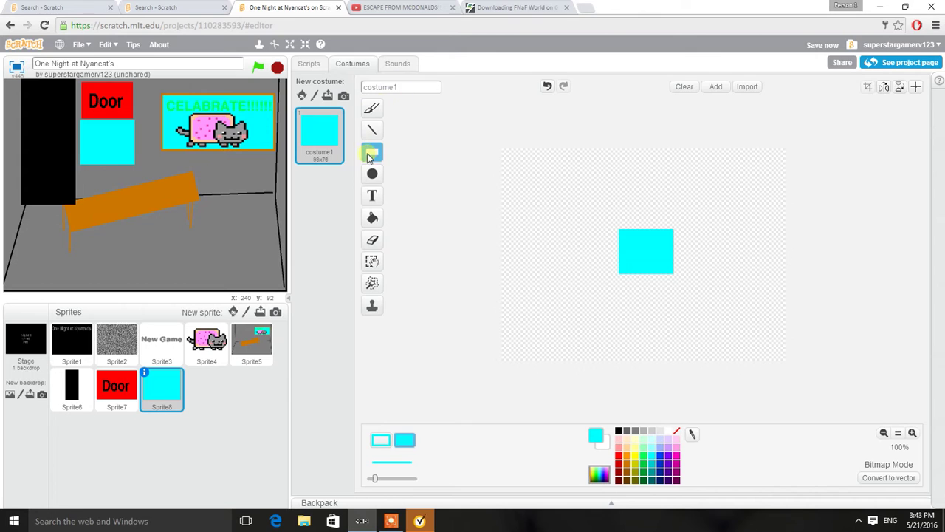
Try to narrow the cyan rectangle by cutting strips off its left and right edges
click(373, 196)
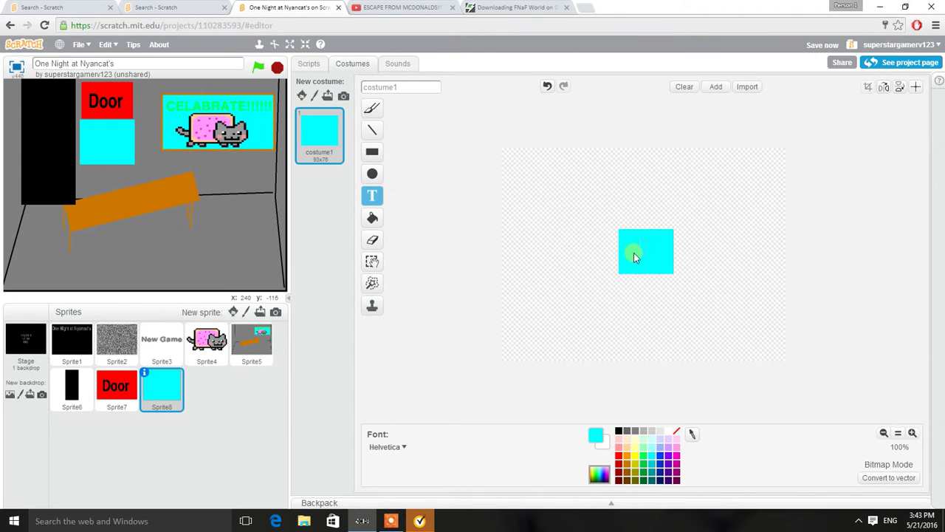
click(637, 256)
click(371, 263)
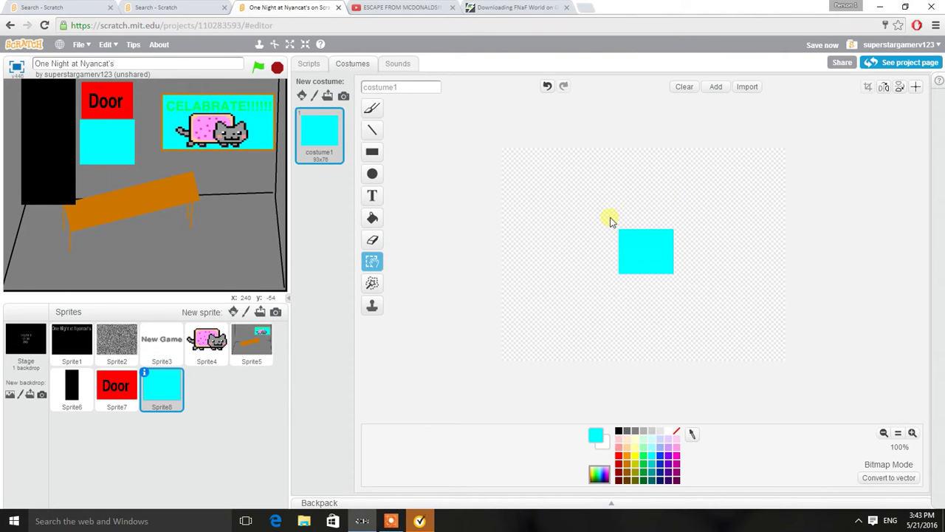
drag(610, 219, 493, 260)
click(521, 275)
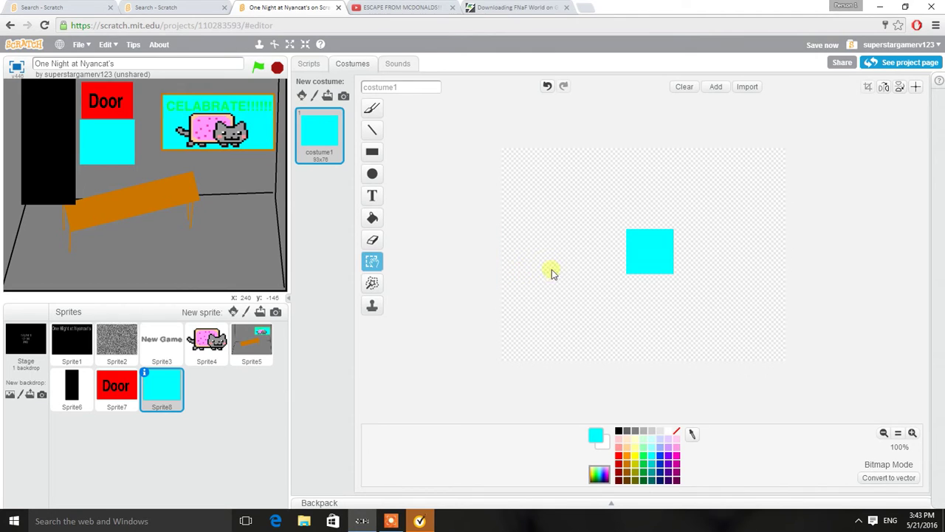
drag(662, 222, 668, 253)
click(584, 201)
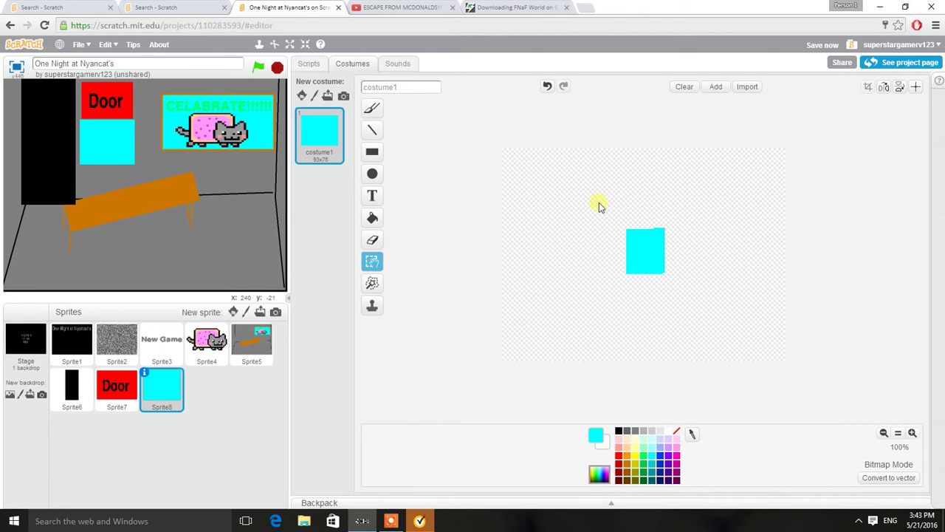
Clear the costume, draw a smaller filled cyan rectangle about 70 by 63 pixels, and place it below the Door button
click(681, 87)
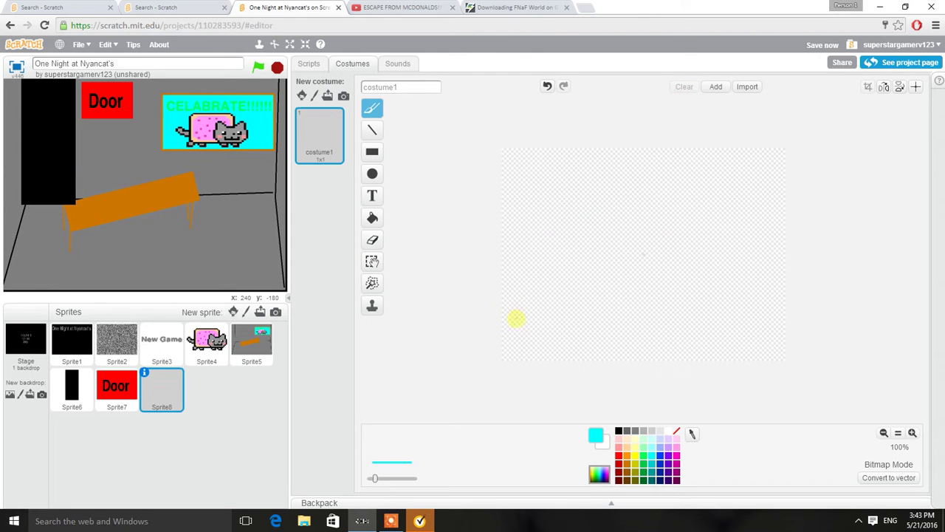
click(372, 152)
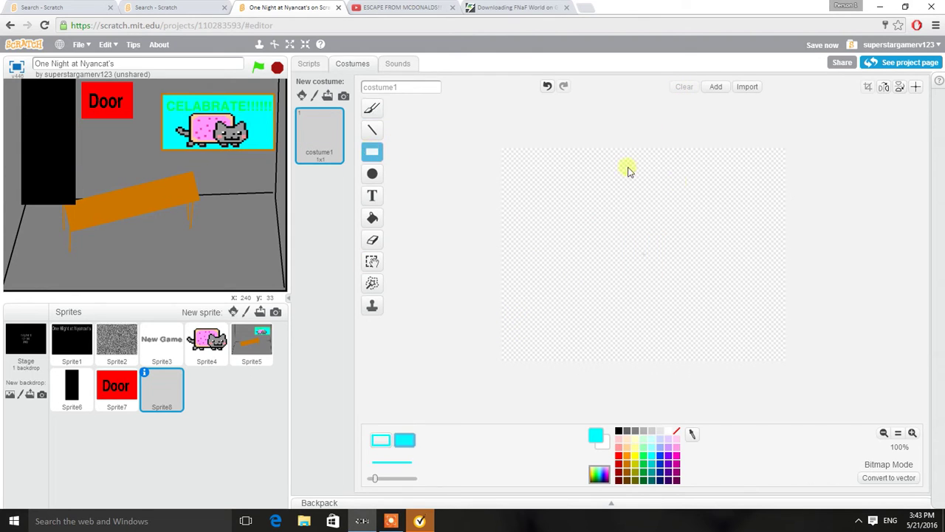
drag(620, 236, 661, 275)
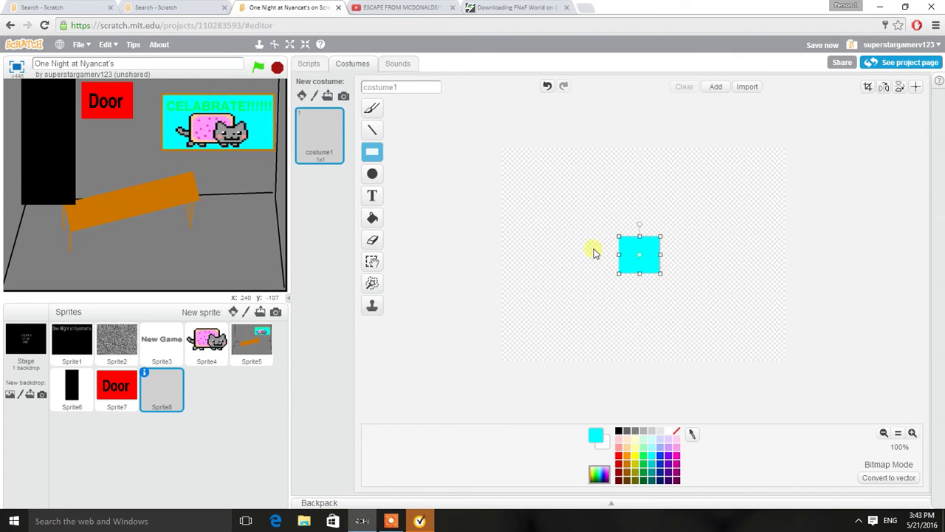
mouse_move(96, 152)
mouse_down()
mouse_move(106, 136)
mouse_move(102, 153)
mouse_move(106, 145)
mouse_up()
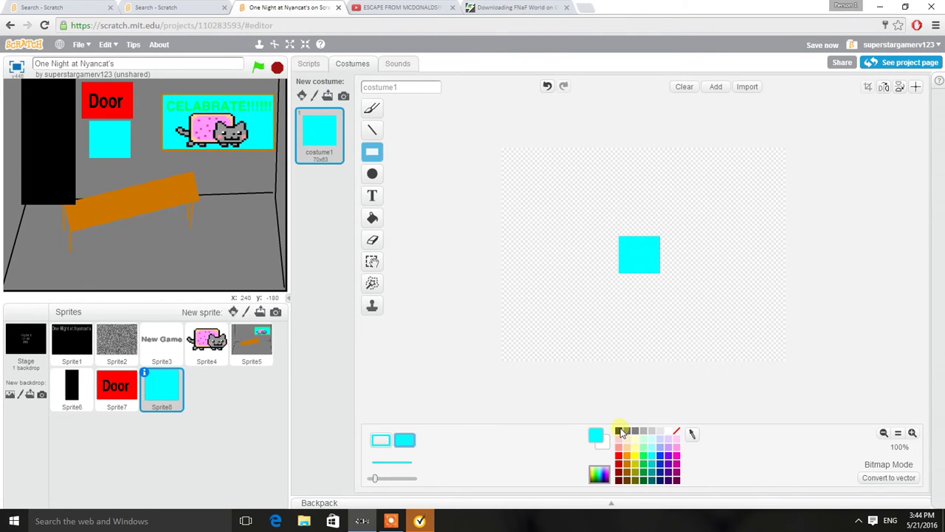
Add black "Light" text to the cyan rectangle and nudge the sprite until it is centred directly under the Door button
click(622, 432)
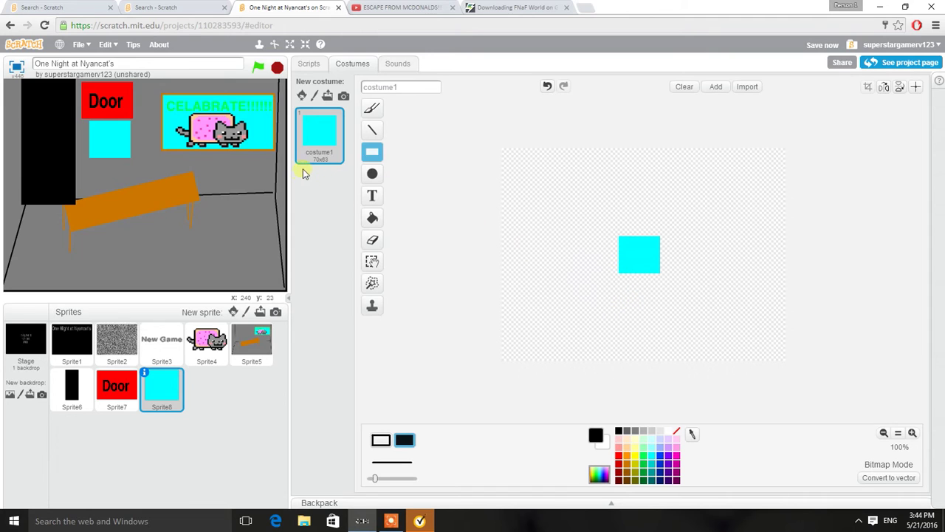
click(371, 194)
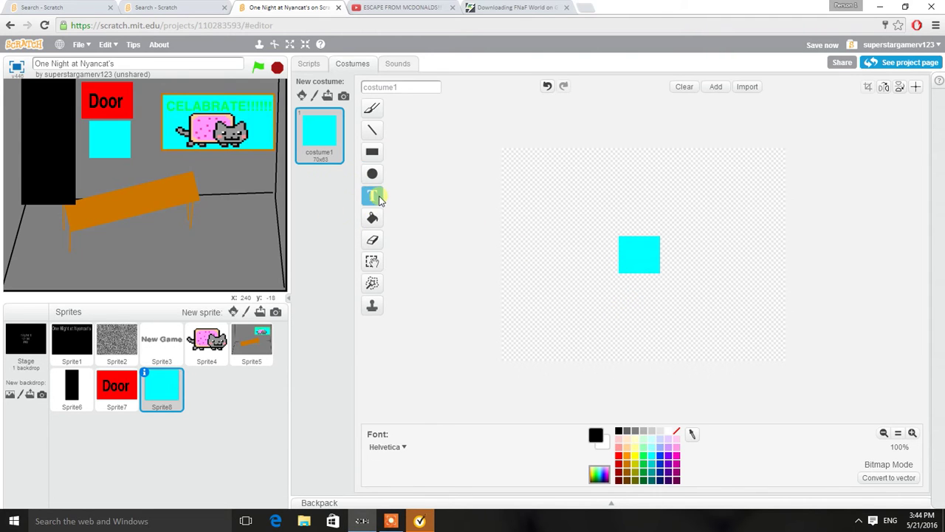
click(622, 263)
text(Doo)
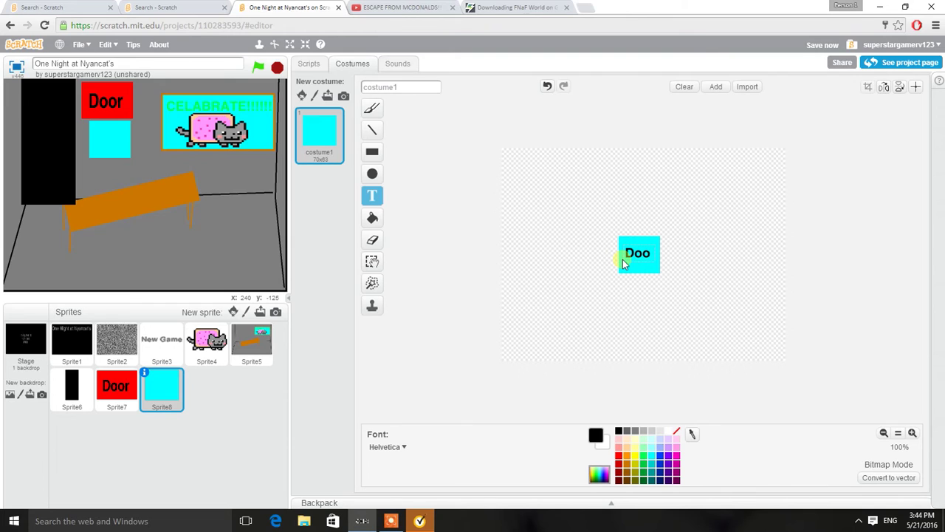
key(BackSpace)
key(BackSpace)
key(BackSpace)
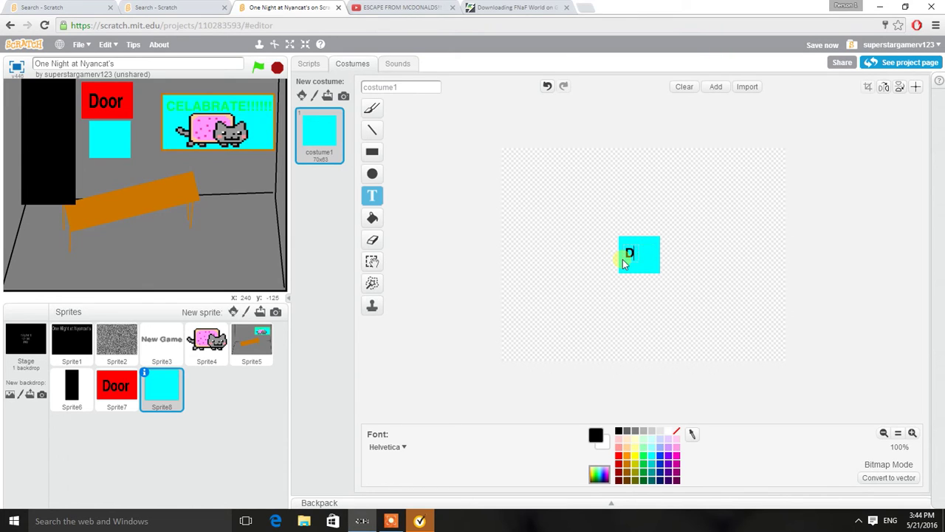
text(Light)
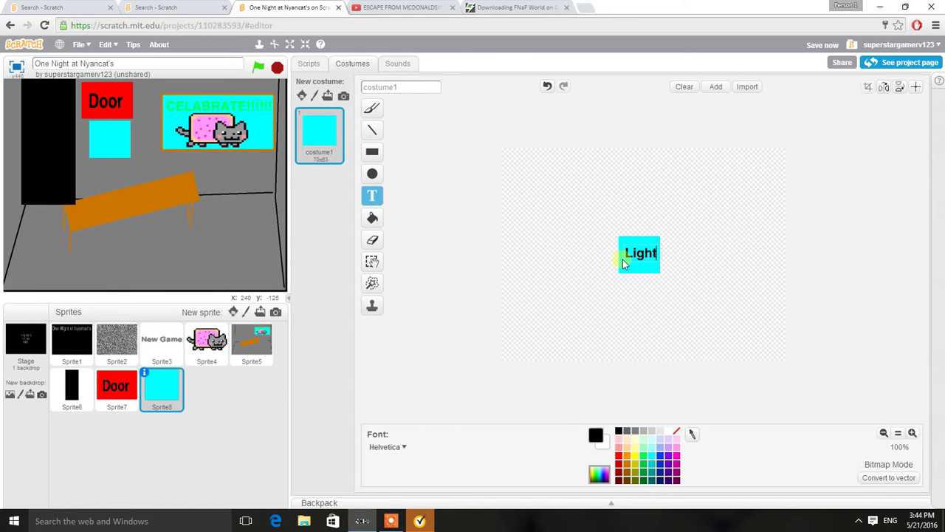
click(605, 262)
click(644, 251)
click(615, 201)
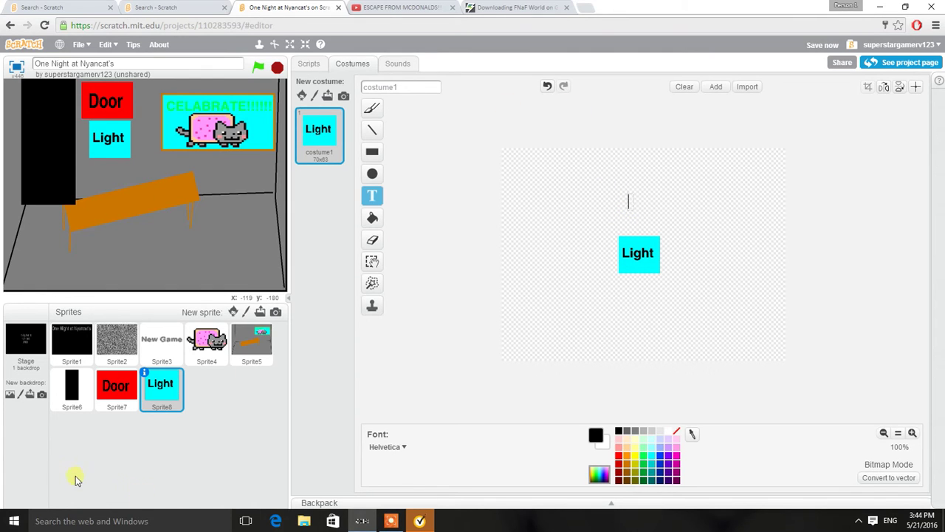
drag(124, 153, 118, 152)
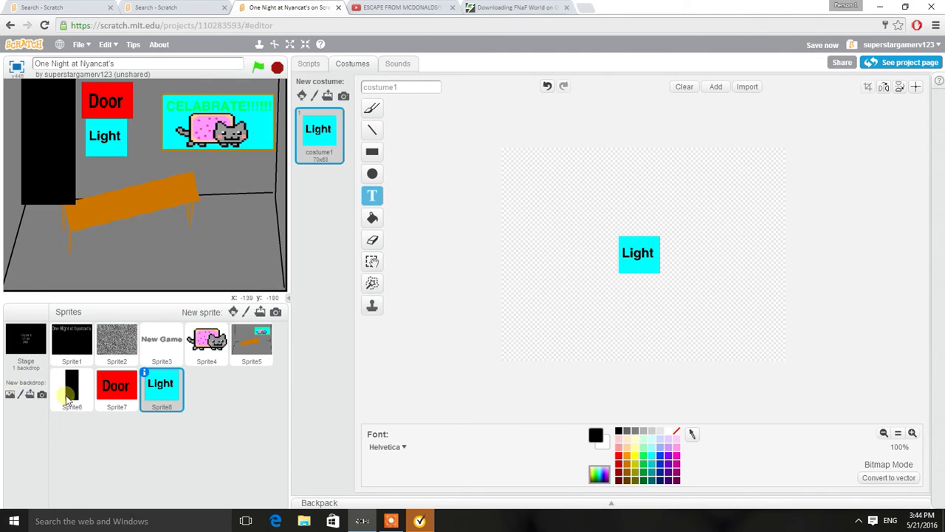
Script the Door button sprite to hide when the green flag is clicked
click(125, 383)
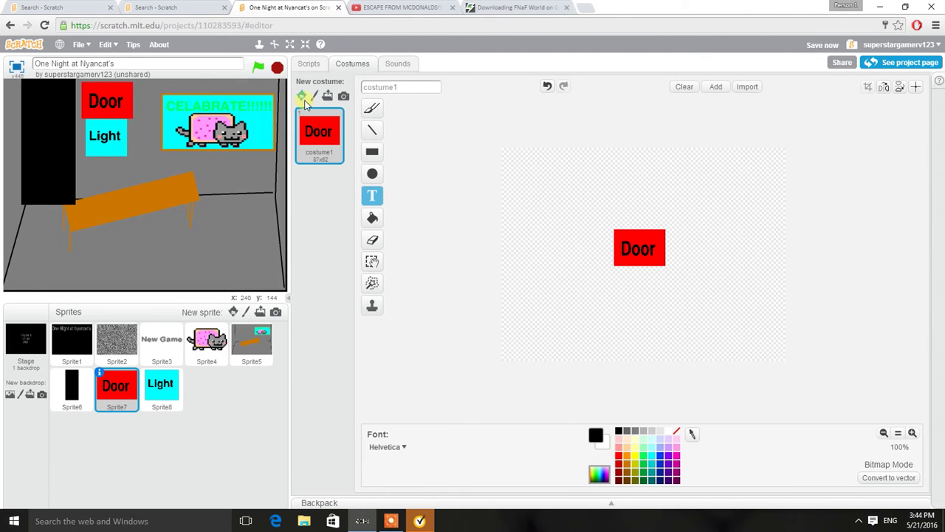
click(317, 64)
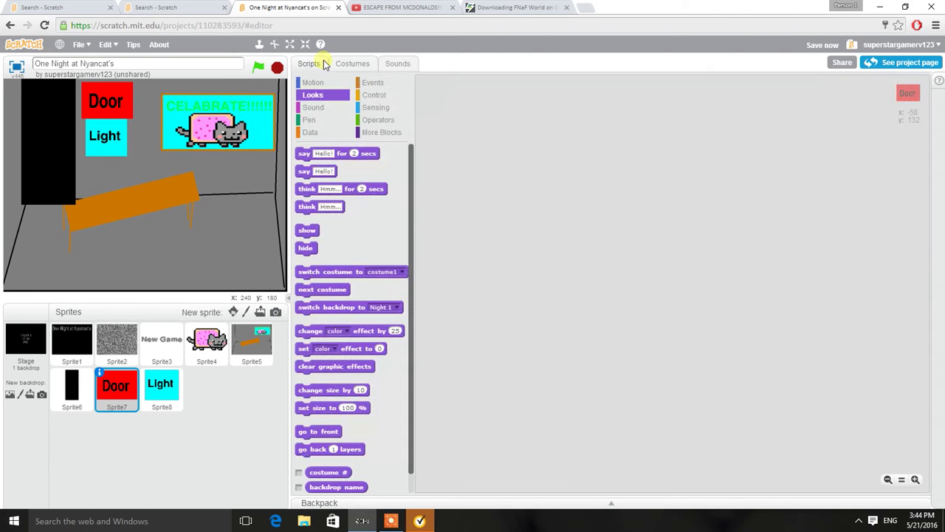
click(373, 83)
drag(327, 162, 453, 102)
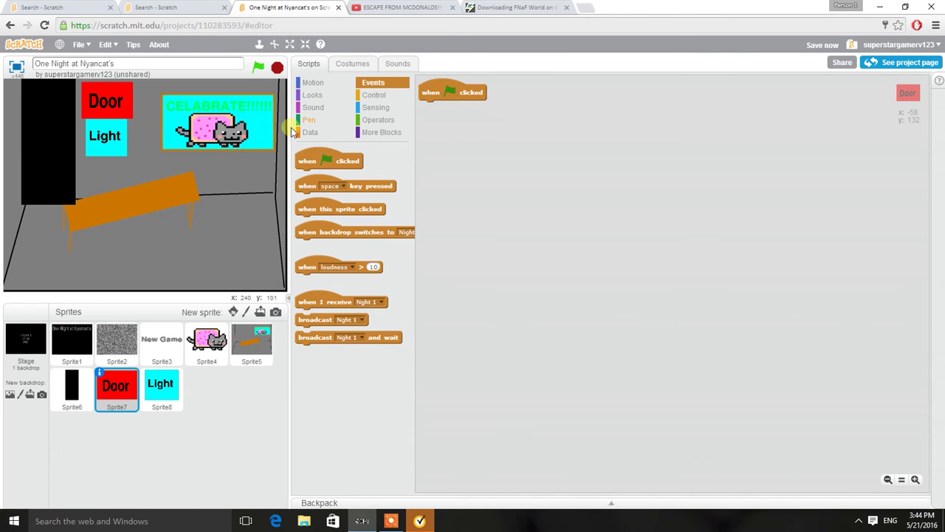
click(312, 95)
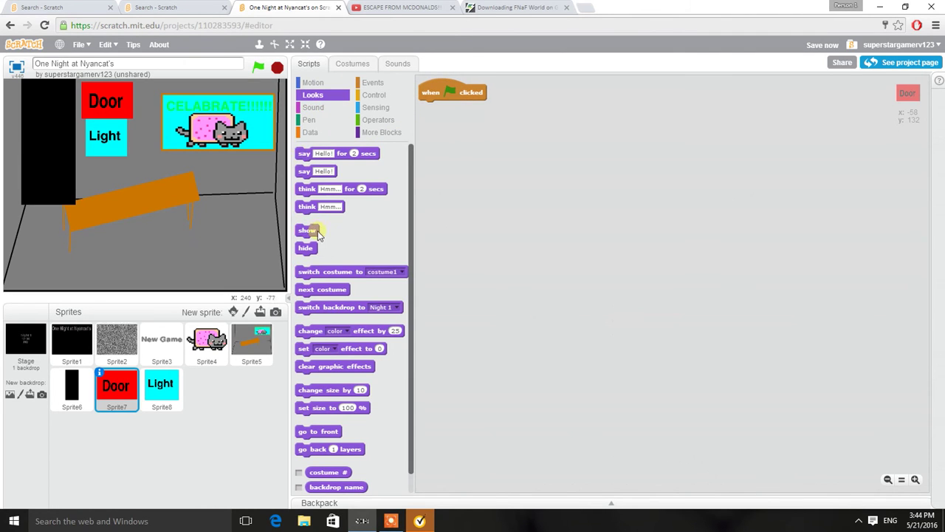
drag(309, 248, 435, 117)
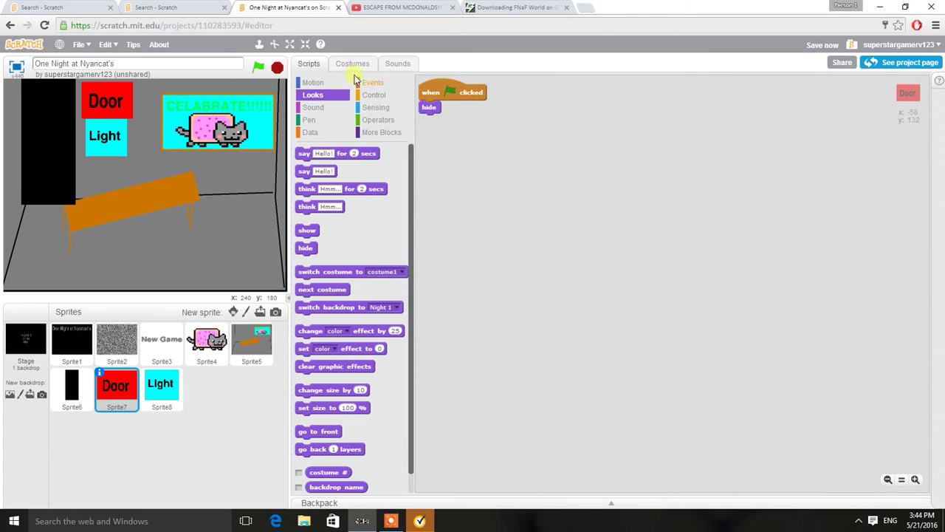
Script the Door button sprite to show when it receives the "office" message
click(369, 84)
drag(333, 297, 550, 88)
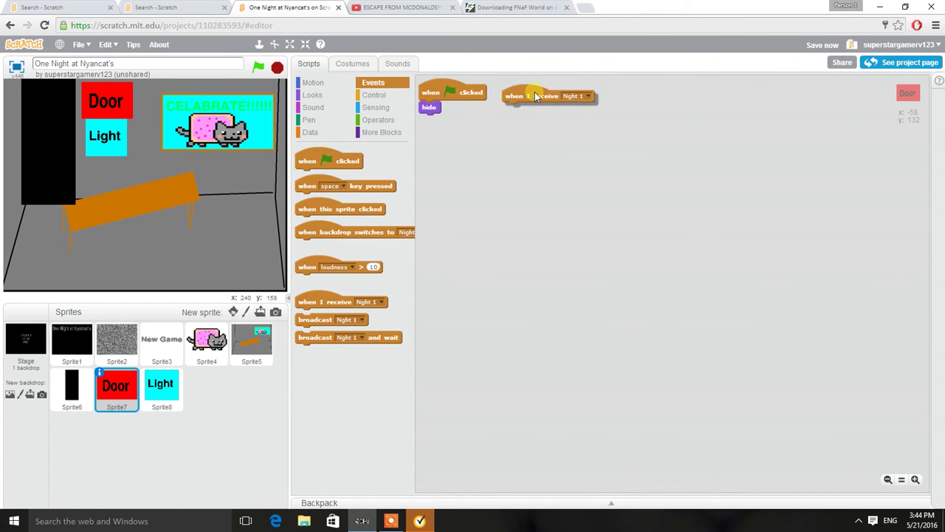
click(583, 97)
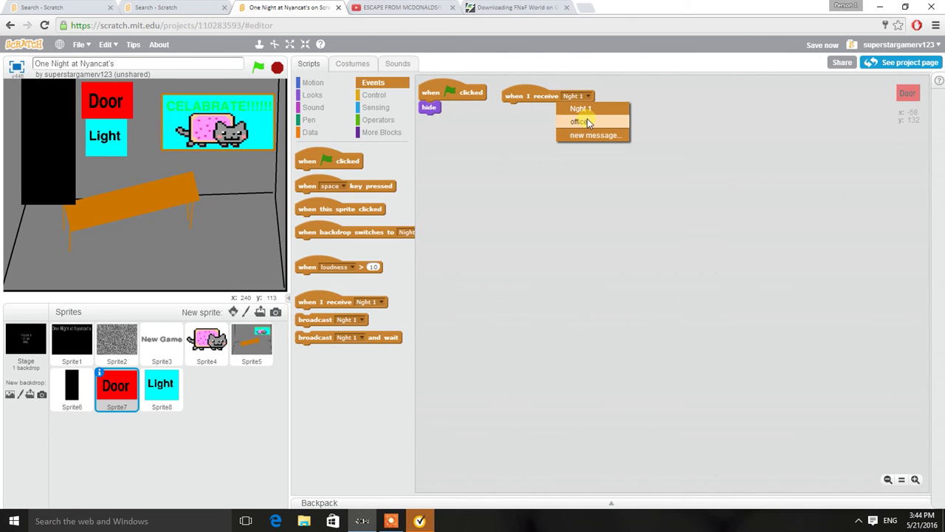
click(587, 118)
click(345, 96)
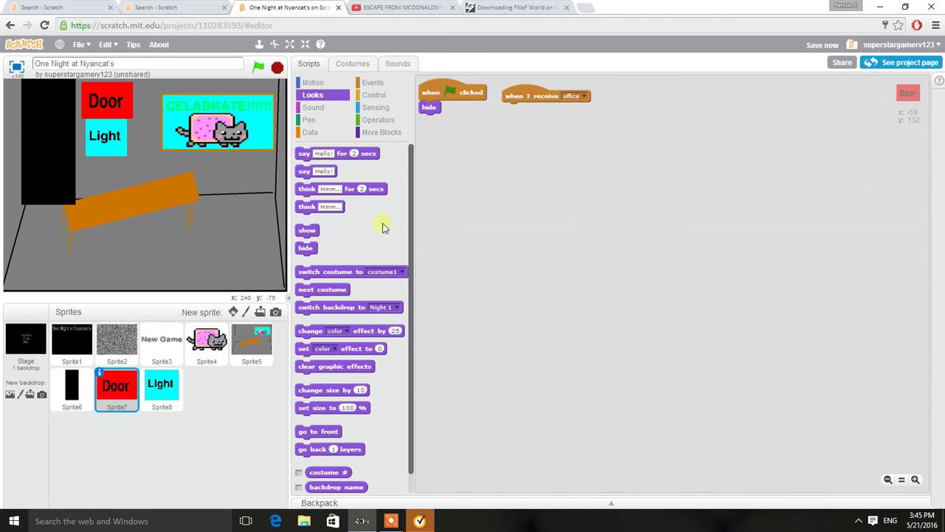
drag(314, 232, 534, 111)
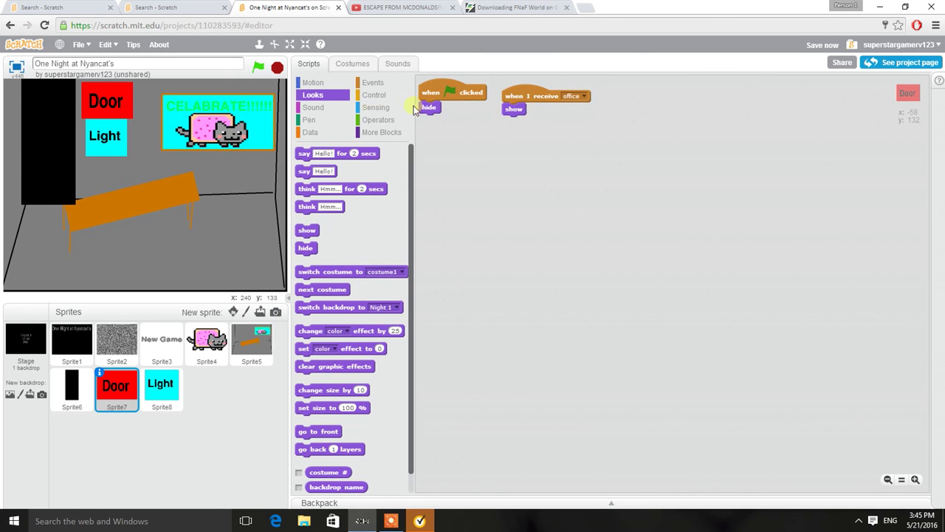